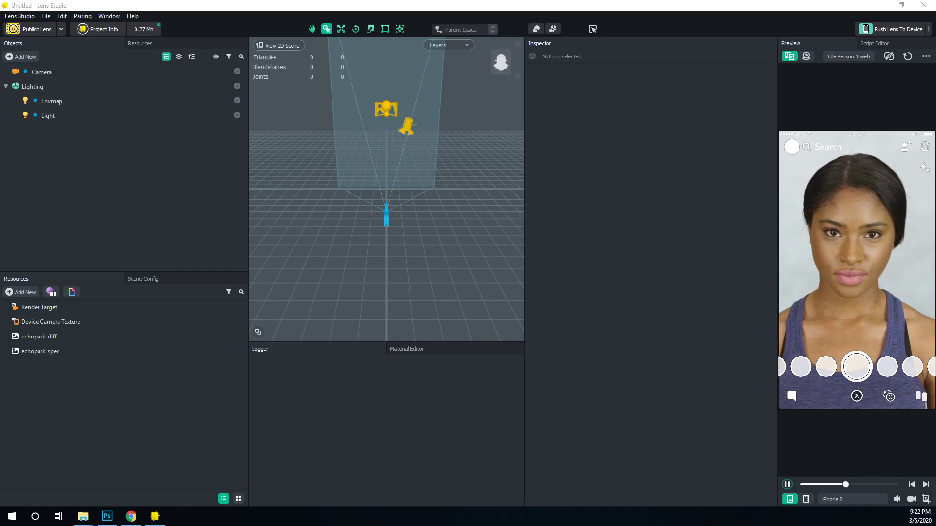
- Switch to the YouTube video in Chrome, read the viewer comments below it, and return to Lens Studio
{"action": "left_click", "coordinate": [879, 6]}
{"action": "scroll", "coordinate": [468, 263], "scroll_direction": "down", "scroll_amount": 5}
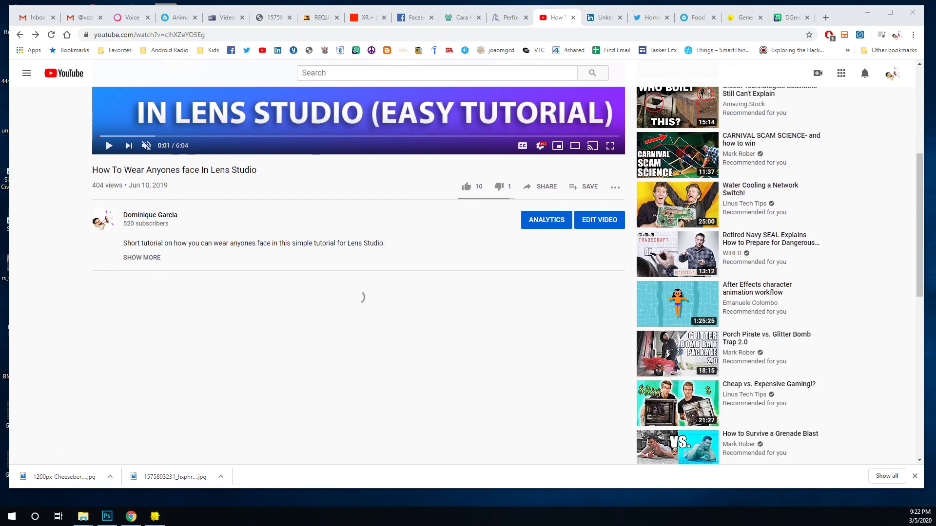
{"action": "scroll", "coordinate": [359, 244], "scroll_direction": "down", "scroll_amount": 15}
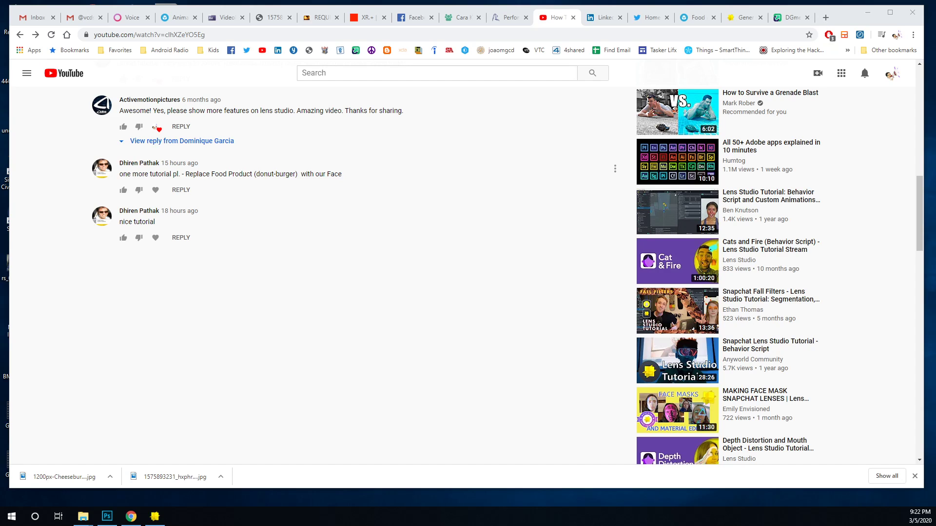
{"action": "key", "text": "super+d"}
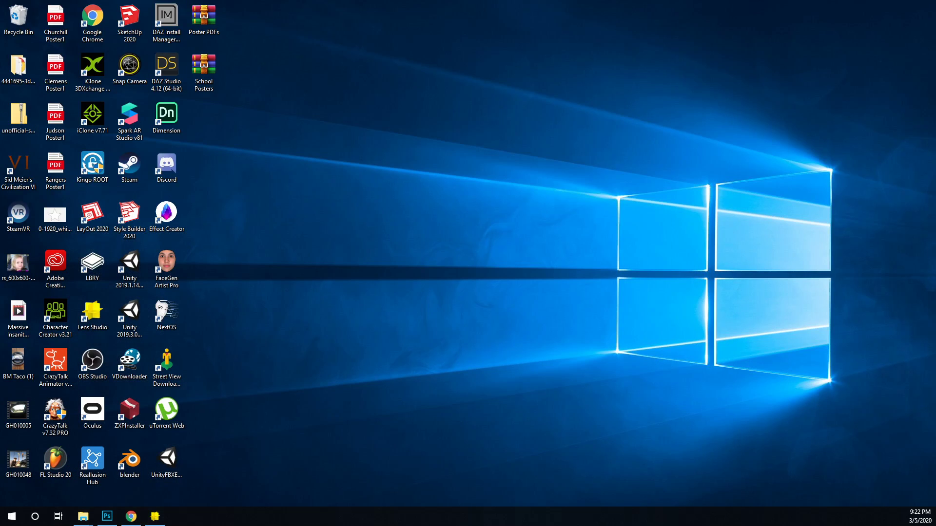
{"action": "key", "text": "alt+Tab"}
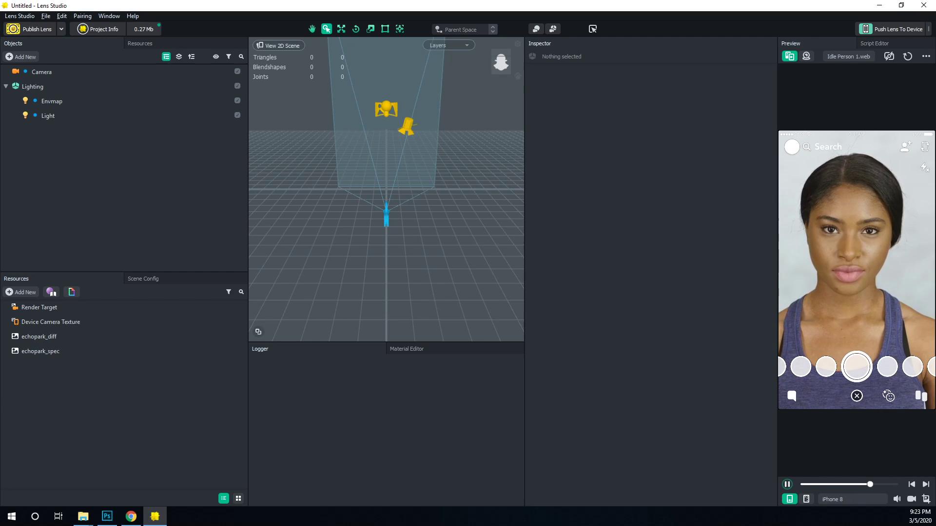
- Import the Cheeseburger PNG image from the Desktop folder into the project resources
{"action": "left_click", "coordinate": [21, 292]}
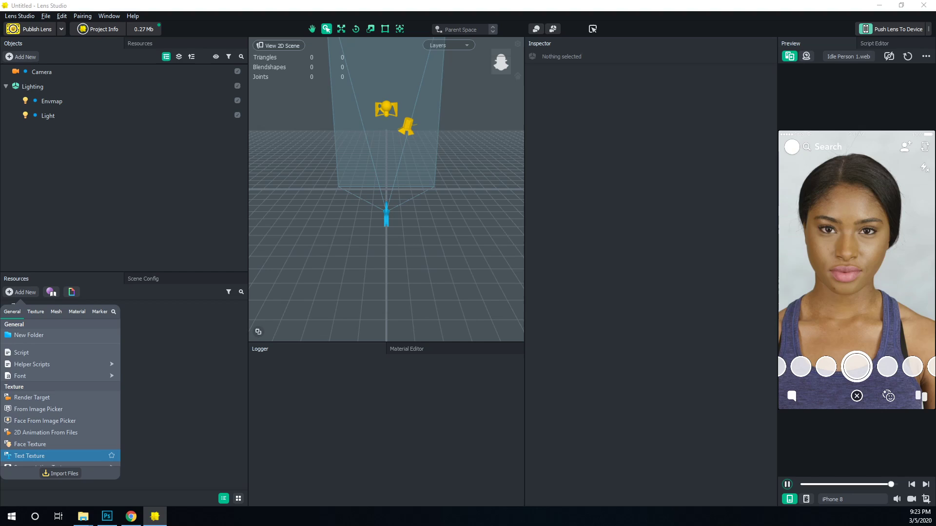
{"action": "left_click", "coordinate": [62, 474]}
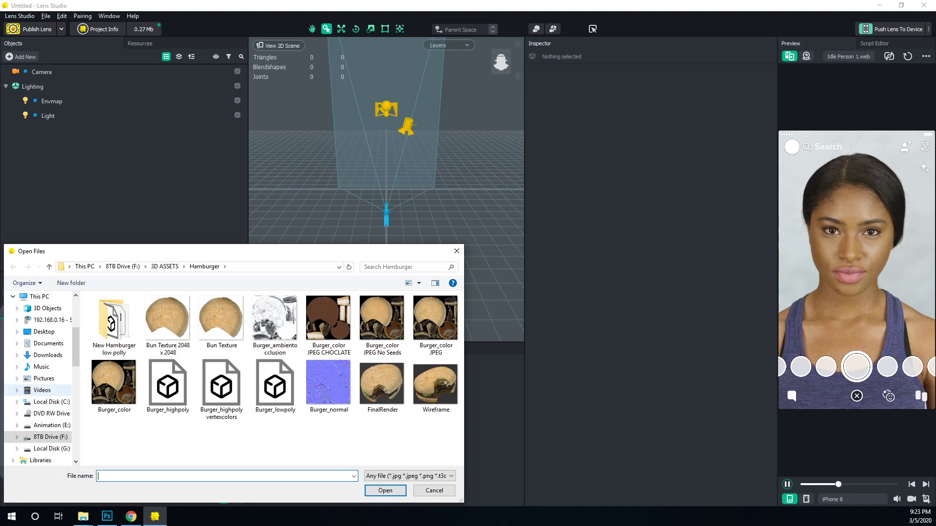
{"action": "left_click", "coordinate": [44, 332]}
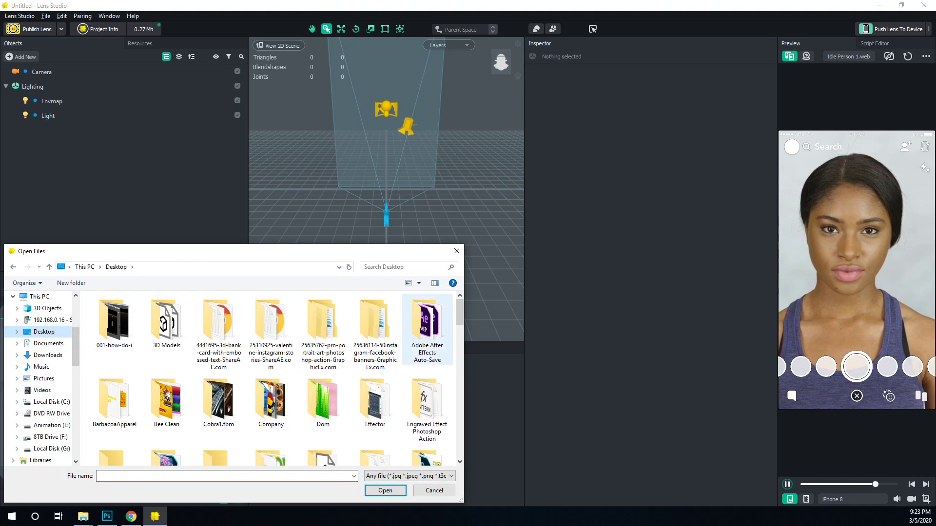
{"action": "scroll", "coordinate": [363, 312], "scroll_direction": "down", "scroll_amount": 2}
{"action": "scroll", "coordinate": [363, 312], "scroll_direction": "down", "scroll_amount": 10}
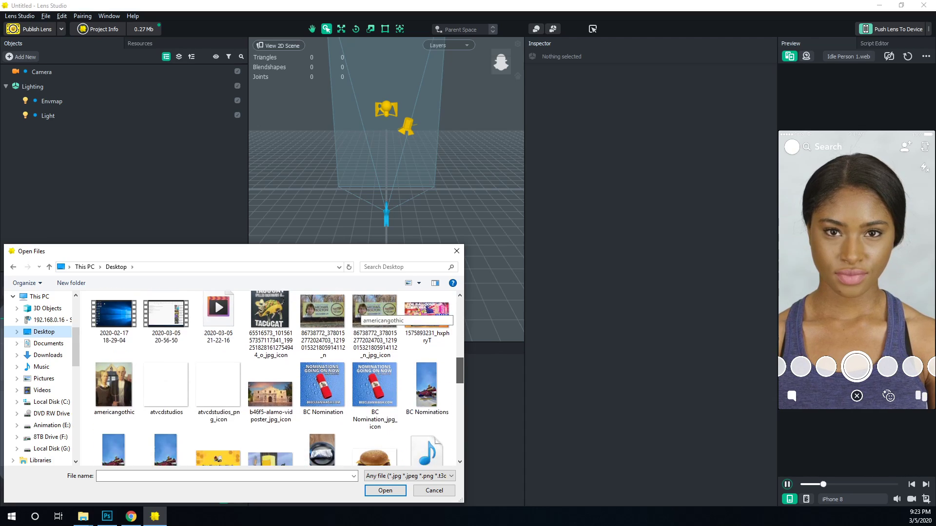
{"action": "left_click", "coordinate": [375, 352]}
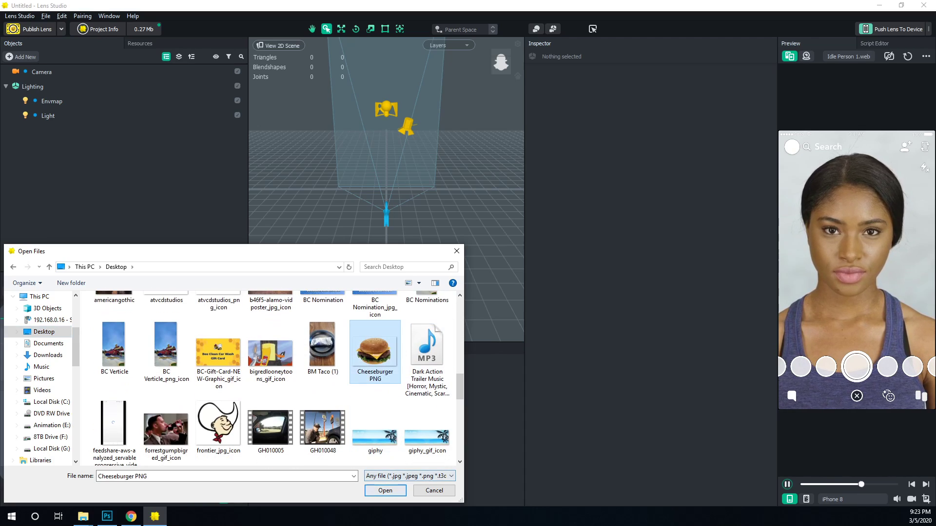
{"action": "left_click", "coordinate": [385, 490]}
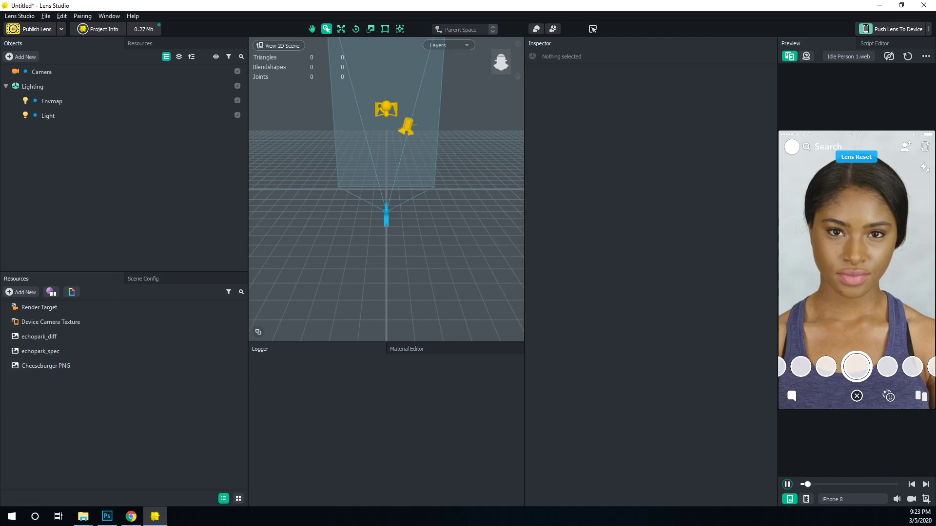
{"action": "key", "text": "Escape"}
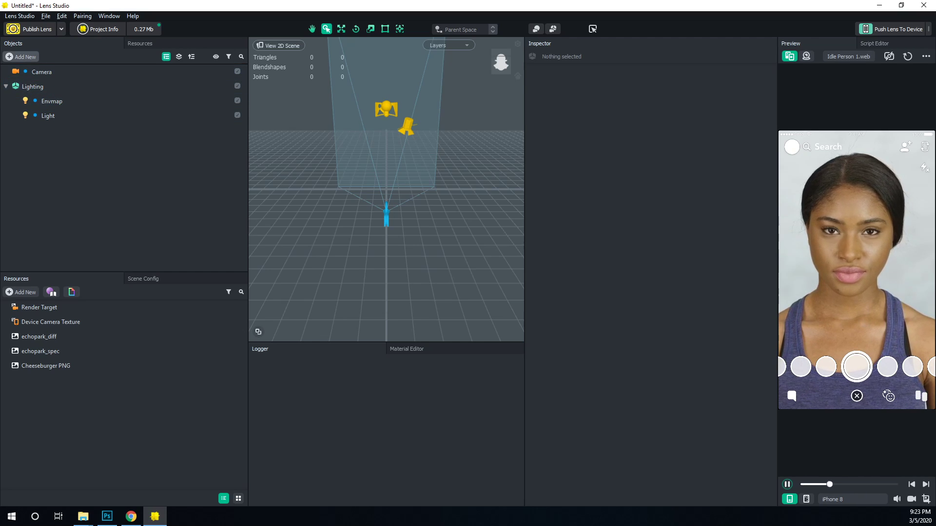
- Add a Head Binding face effect to the scene and focus the 3D view on it
{"action": "left_click", "coordinate": [20, 57]}
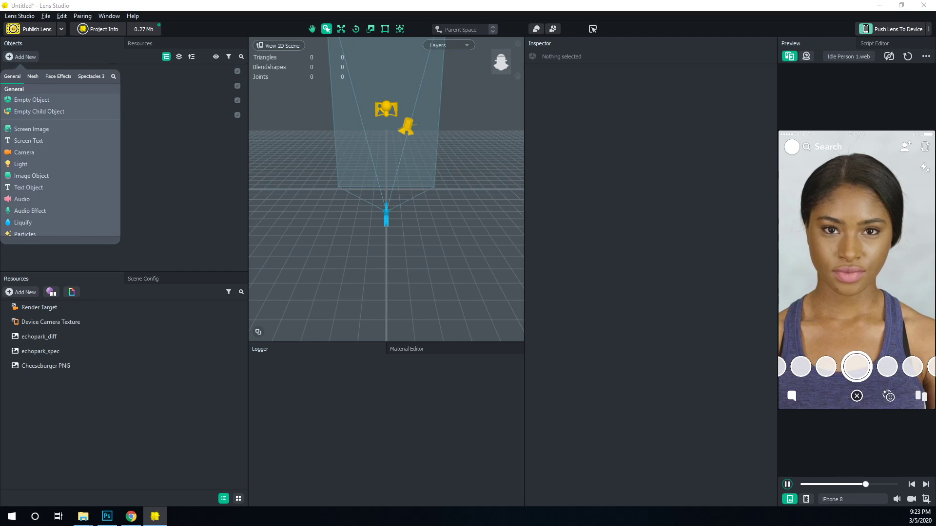
{"action": "left_click", "coordinate": [58, 76]}
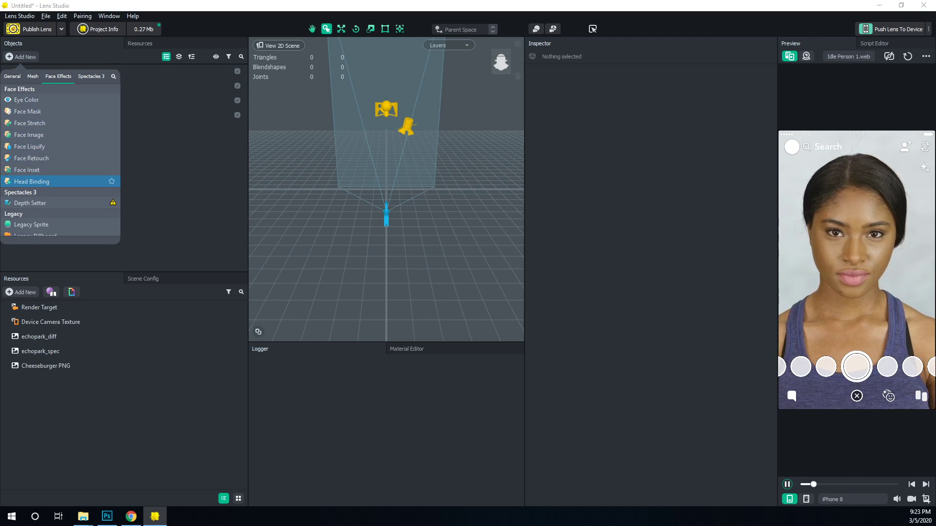
{"action": "left_click", "coordinate": [30, 182]}
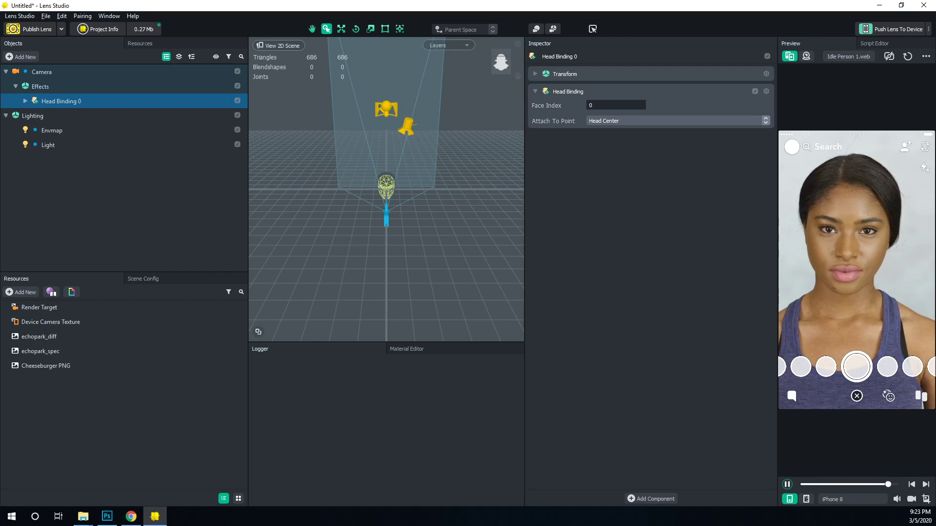
{"action": "double_click", "coordinate": [61, 101]}
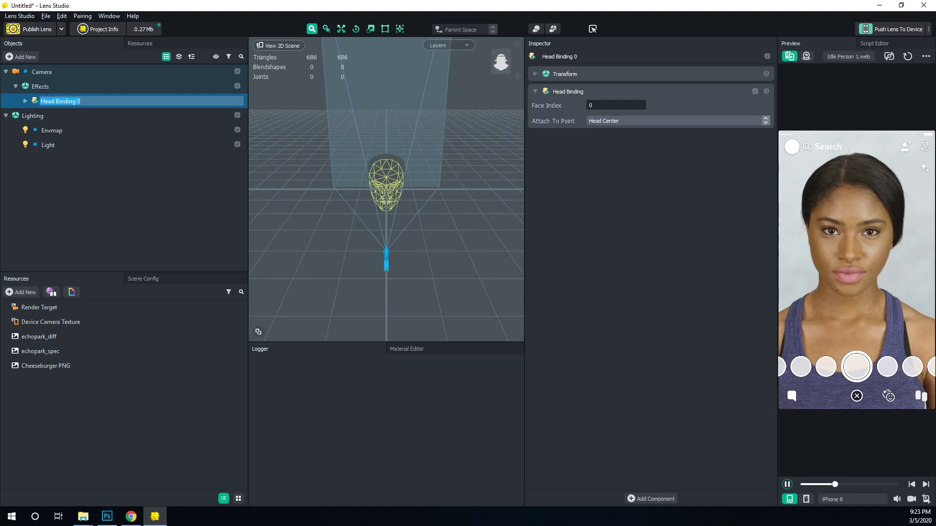
{"action": "key", "text": "Return"}
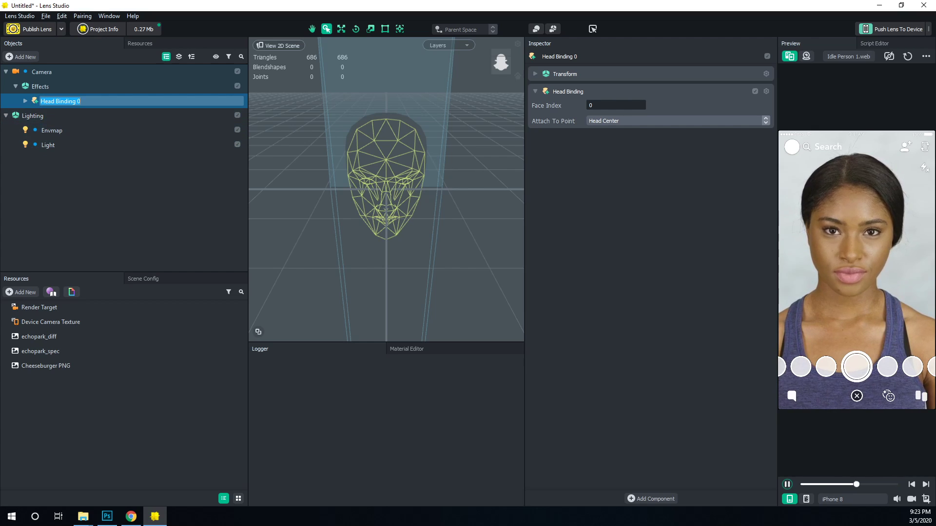
{"action": "left_click", "coordinate": [61, 166]}
{"action": "left_click", "coordinate": [61, 101]}
{"action": "right_click", "coordinate": [77, 101]}
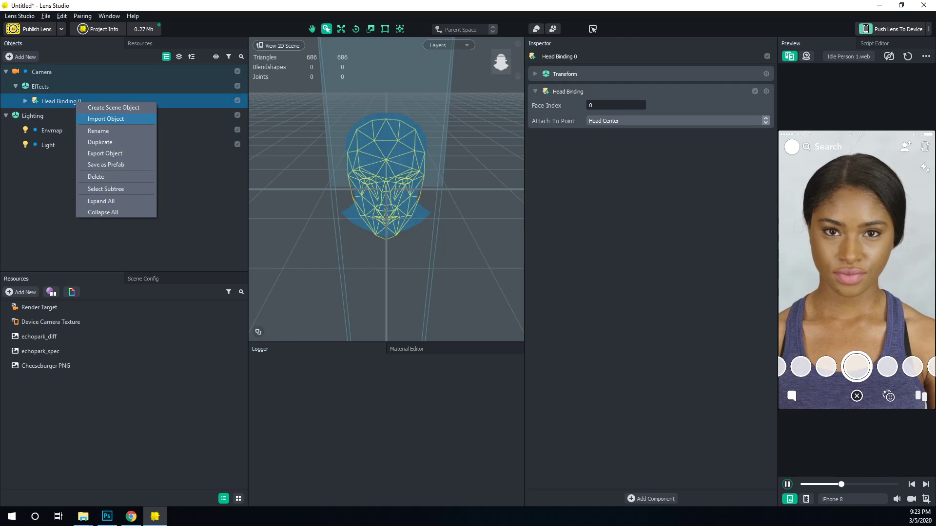
{"action": "left_click", "coordinate": [98, 131]}
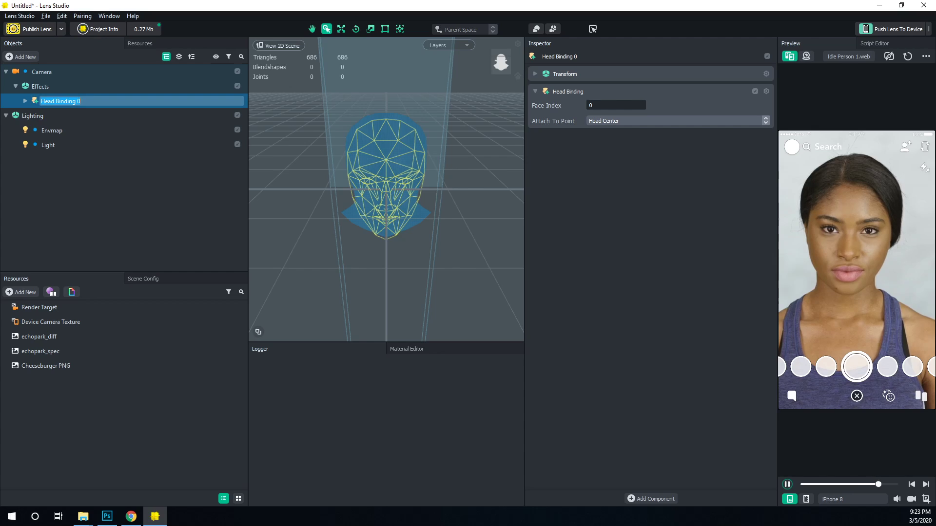
{"action": "left_click", "coordinate": [48, 145]}
- Add an Image Object as a child of the Head Binding
{"action": "left_click", "coordinate": [61, 101]}
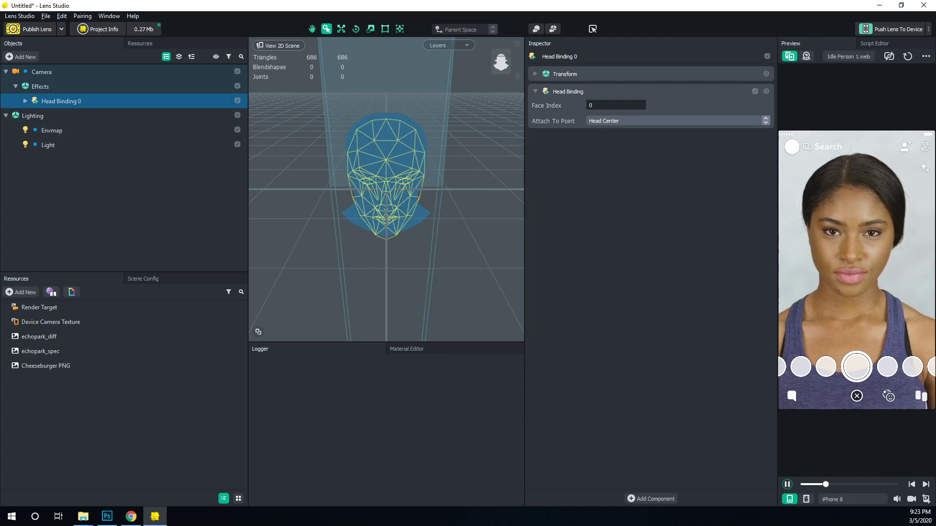
{"action": "left_click", "coordinate": [20, 57]}
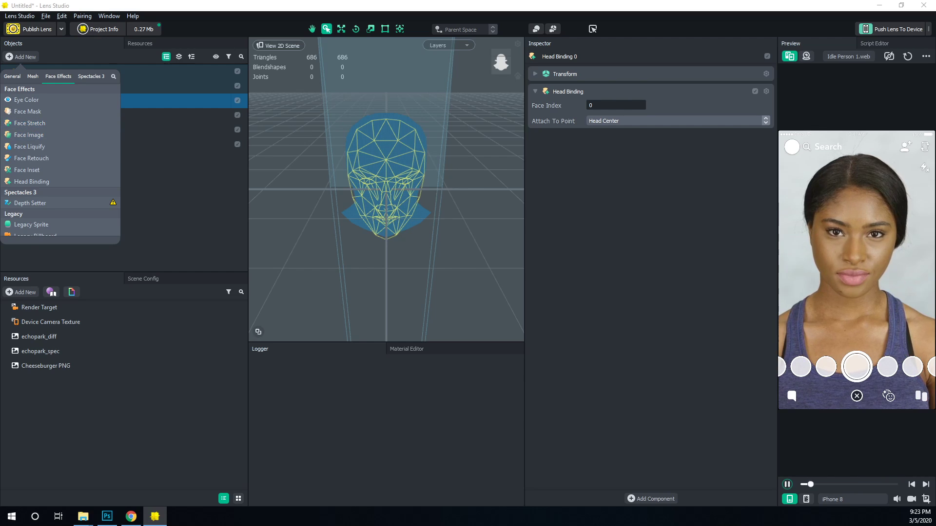
{"action": "left_click", "coordinate": [13, 76]}
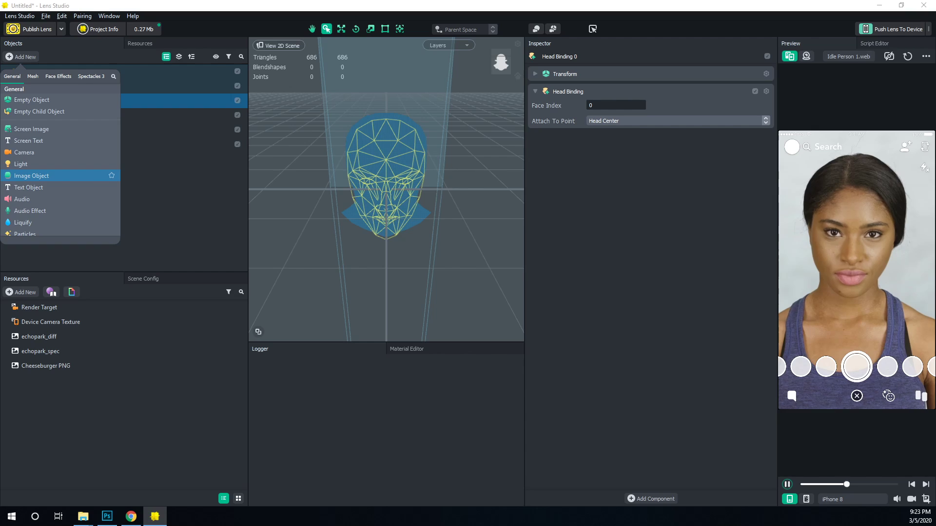
{"action": "left_click", "coordinate": [31, 175]}
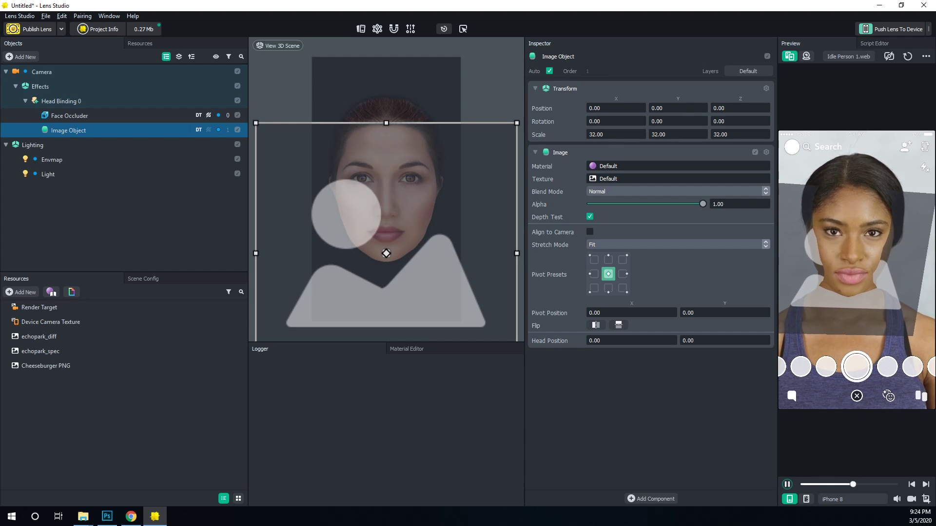
- Assign the Cheeseburger PNG texture to the Image Object
{"action": "left_click", "coordinate": [677, 178]}
{"action": "left_click", "coordinate": [404, 160]}
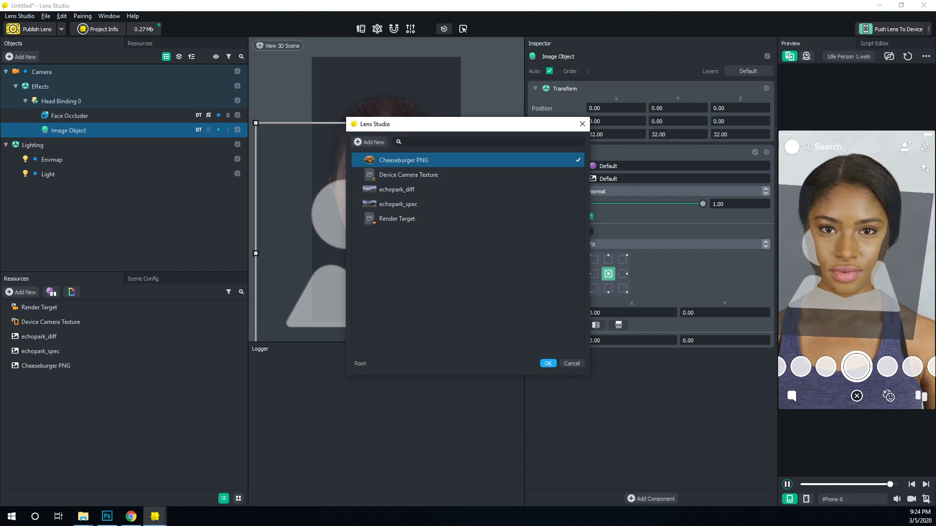
{"action": "left_click", "coordinate": [548, 363]}
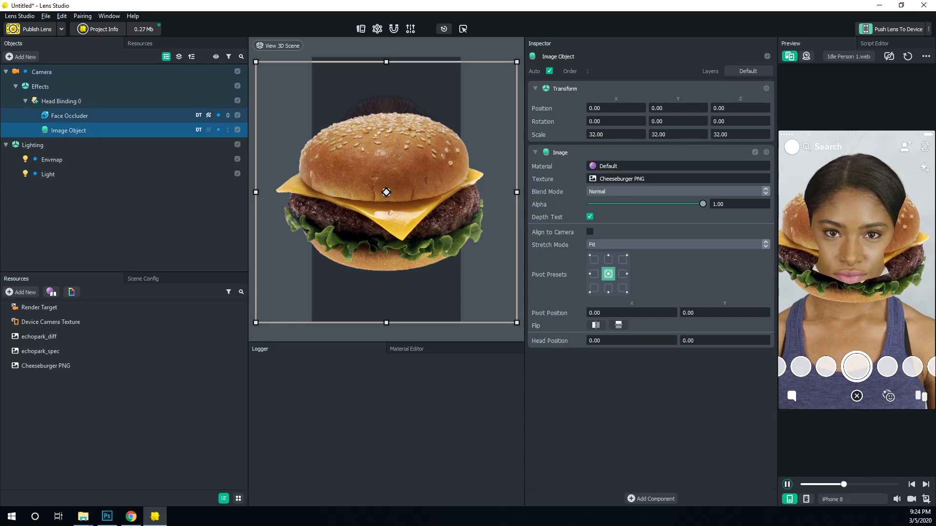
- Move the Face Occluder back behind the burger image along the Z axis to about -3.27
{"action": "left_click", "coordinate": [69, 116]}
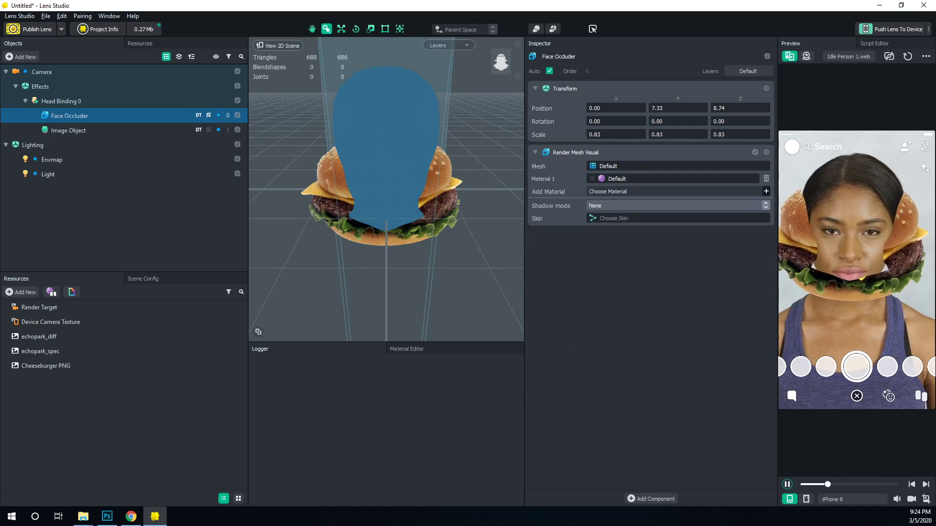
{"action": "left_click_drag", "start_coordinate": [386, 219], "coordinate": [351, 219], "text": "alt"}
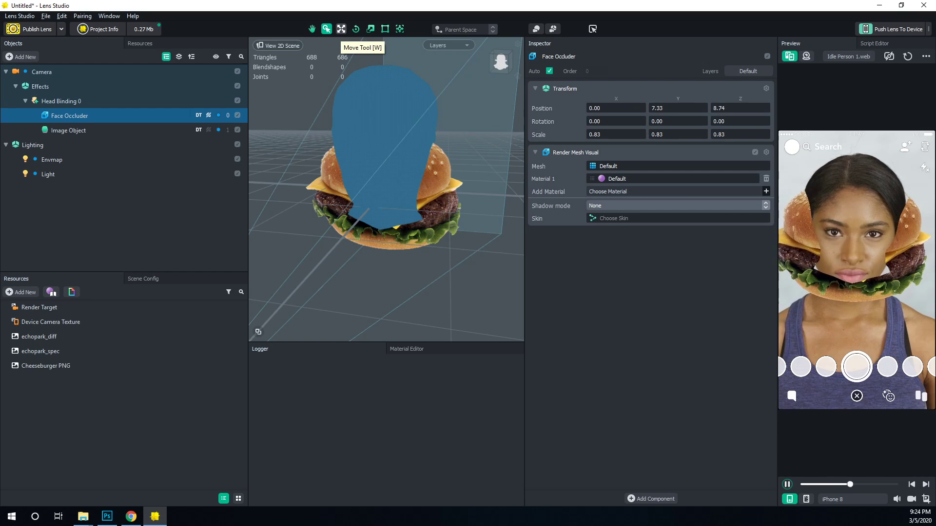
{"action": "left_click", "coordinate": [341, 28]}
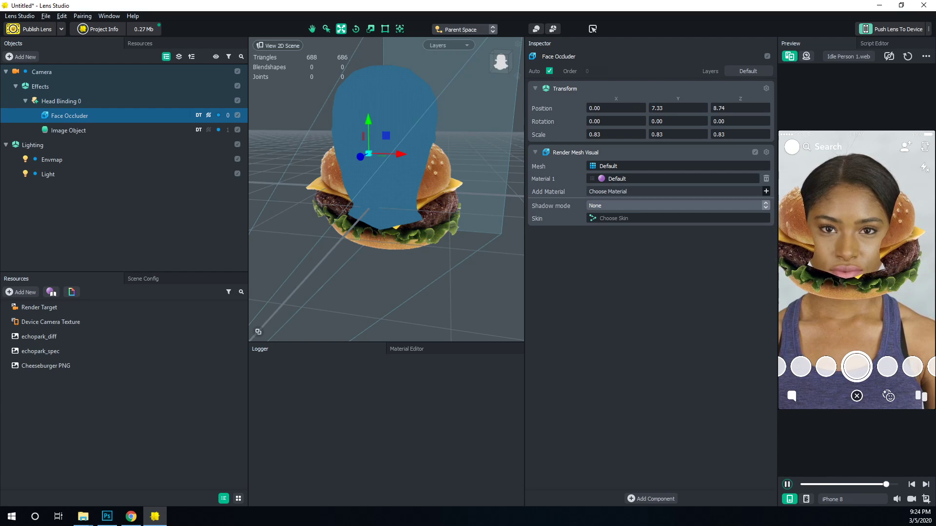
{"action": "left_click_drag", "start_coordinate": [429, 205], "coordinate": [321, 203], "text": "alt"}
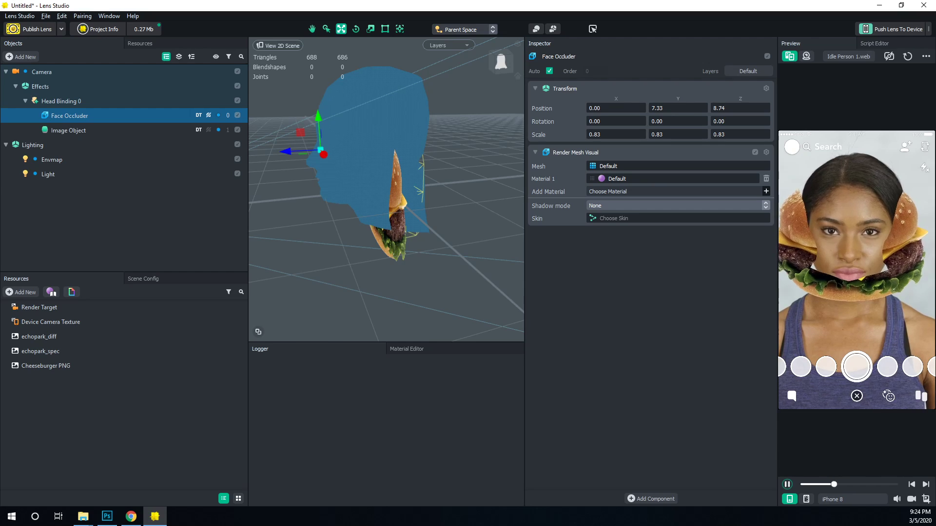
{"action": "left_click_drag", "start_coordinate": [293, 151], "coordinate": [371, 146]}
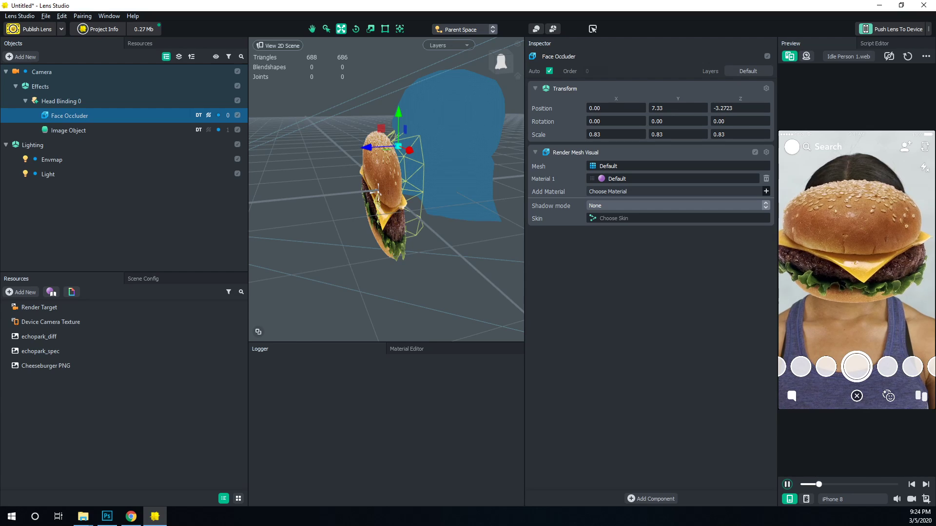
{"action": "left_click_drag", "start_coordinate": [372, 205], "coordinate": [474, 188], "text": "alt"}
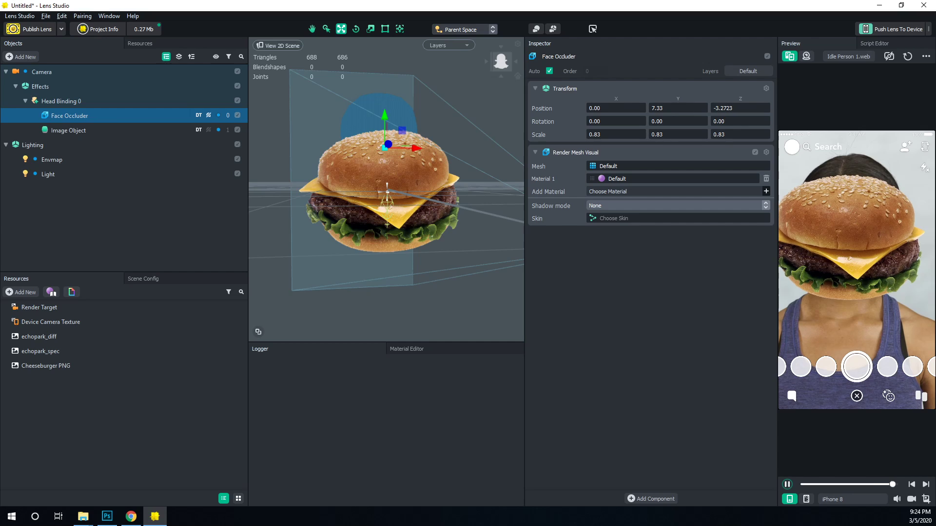
- Reposition the burger Image Object to about X 0.41, Y 1.30 and enlarge it to a scale of about 36.1 by 37.2
{"action": "left_click", "coordinate": [69, 130]}
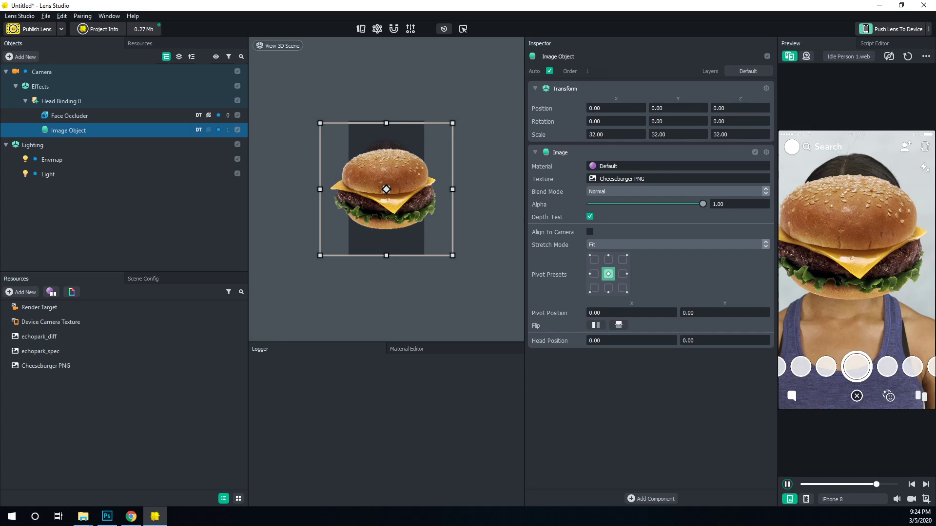
{"action": "left_click_drag", "start_coordinate": [386, 189], "coordinate": [387, 178]}
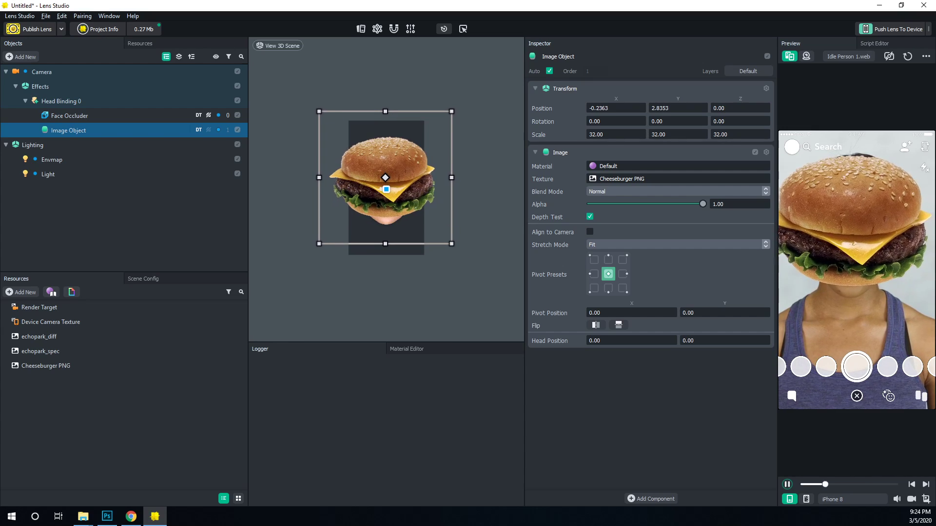
{"action": "left_click_drag", "start_coordinate": [453, 243], "coordinate": [462, 261]}
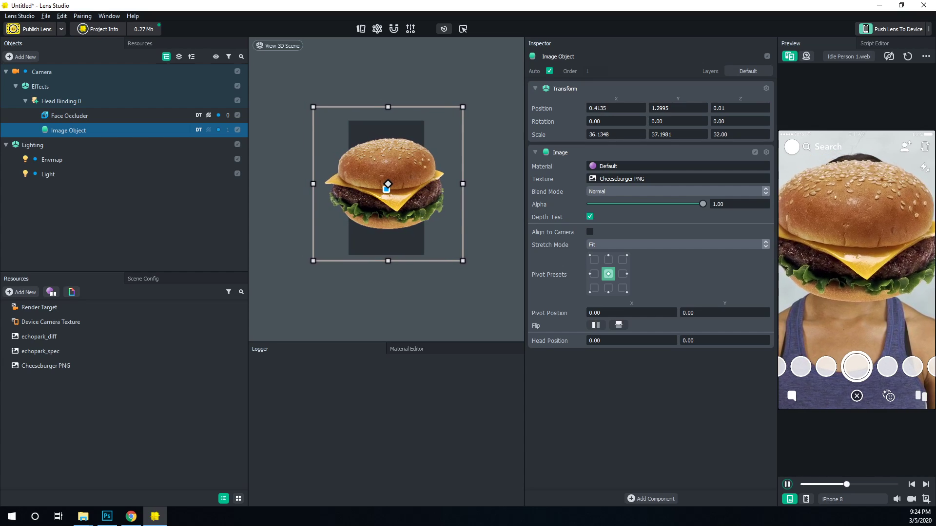
{"action": "key", "text": "Escape"}
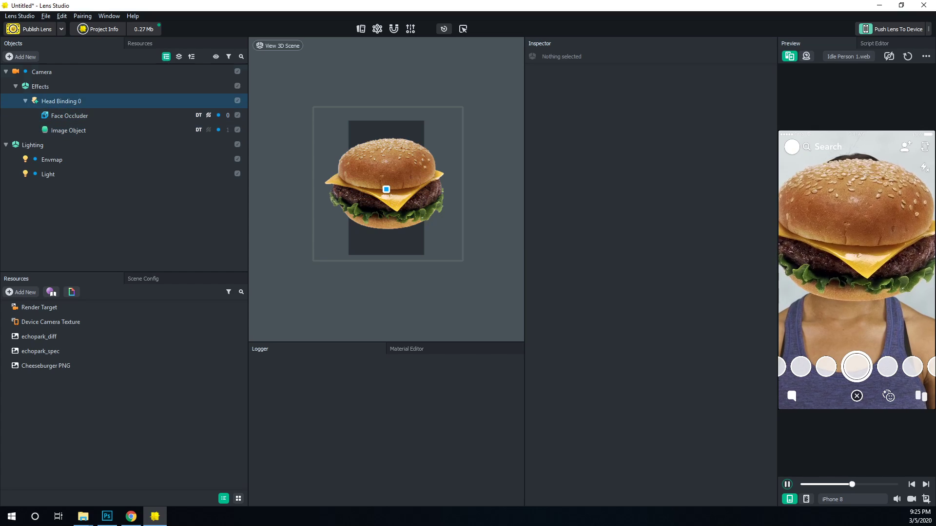
- Add a Face Inset effect to the scene for the mouth region
{"action": "left_click", "coordinate": [61, 101]}
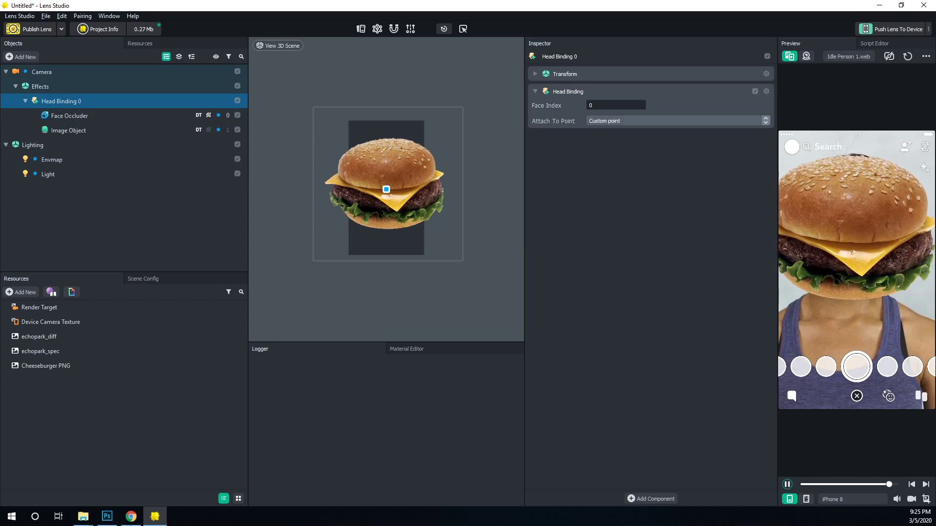
{"action": "left_click", "coordinate": [20, 57]}
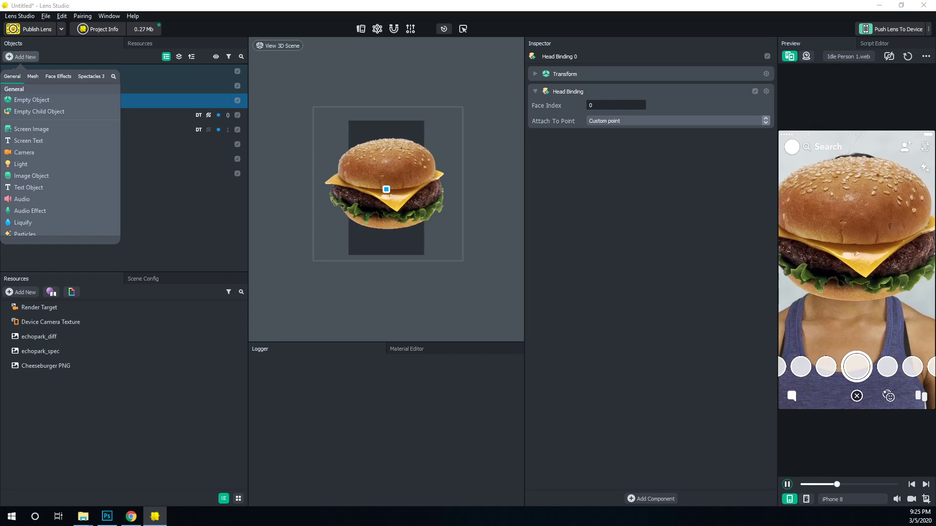
{"action": "left_click", "coordinate": [58, 76]}
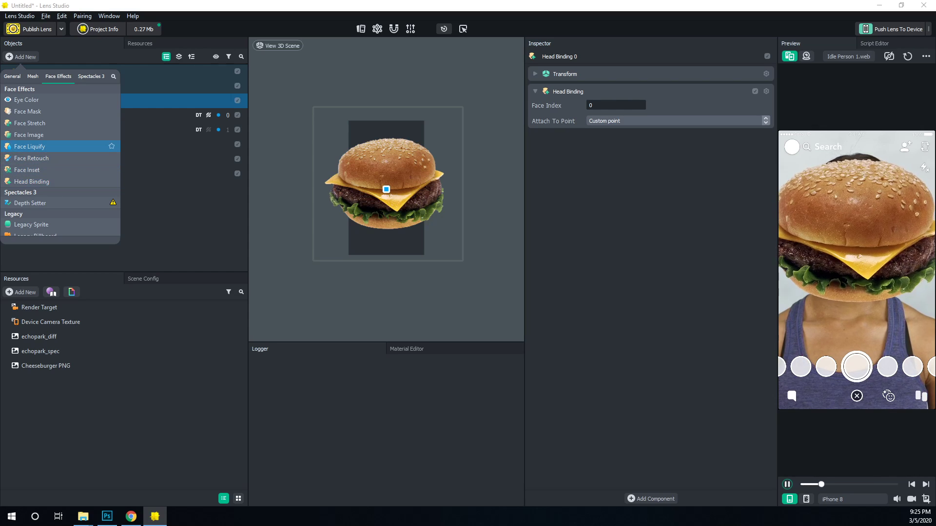
{"action": "left_click", "coordinate": [27, 169]}
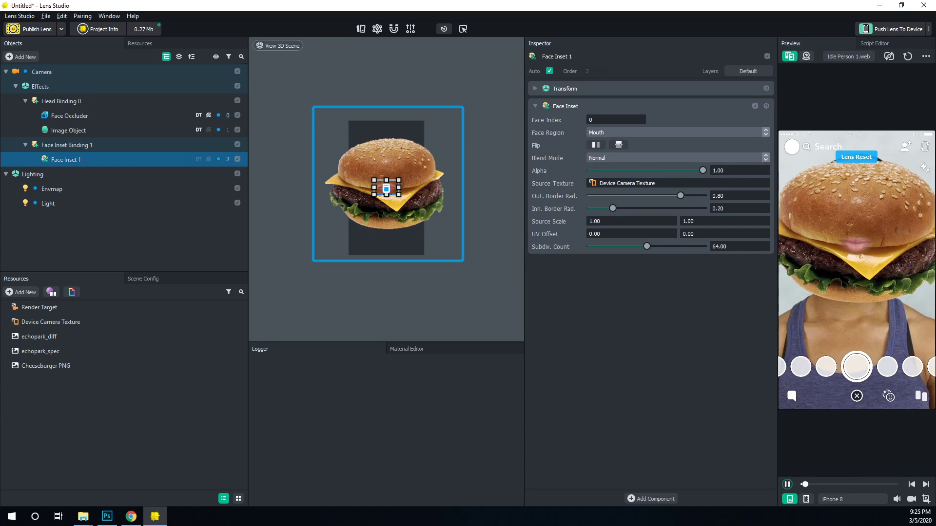
- Enlarge the mouth inset and move it down over the burger's patty and cheese
{"action": "scroll", "coordinate": [386, 185], "scroll_direction": "up", "scroll_amount": 5}
{"action": "scroll", "coordinate": [386, 187], "scroll_direction": "up", "scroll_amount": 1}
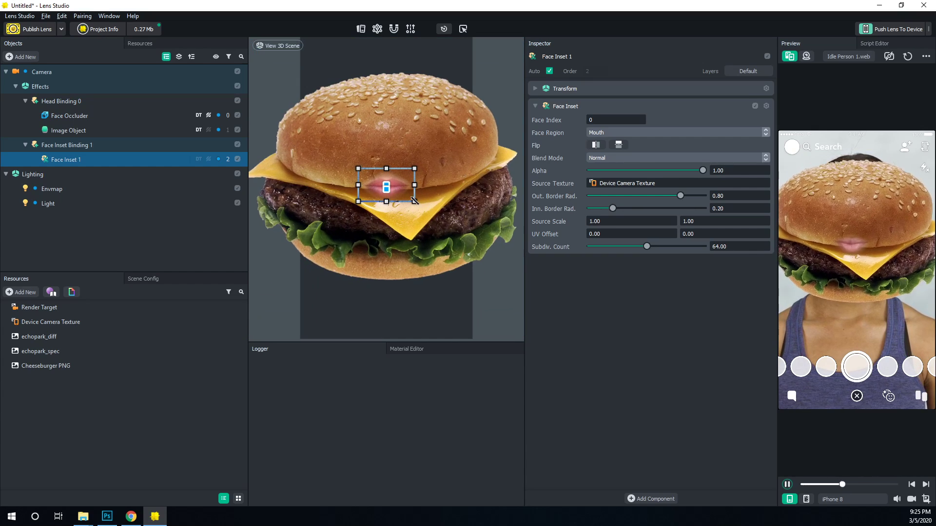
{"action": "left_click_drag", "start_coordinate": [414, 202], "coordinate": [441, 229]}
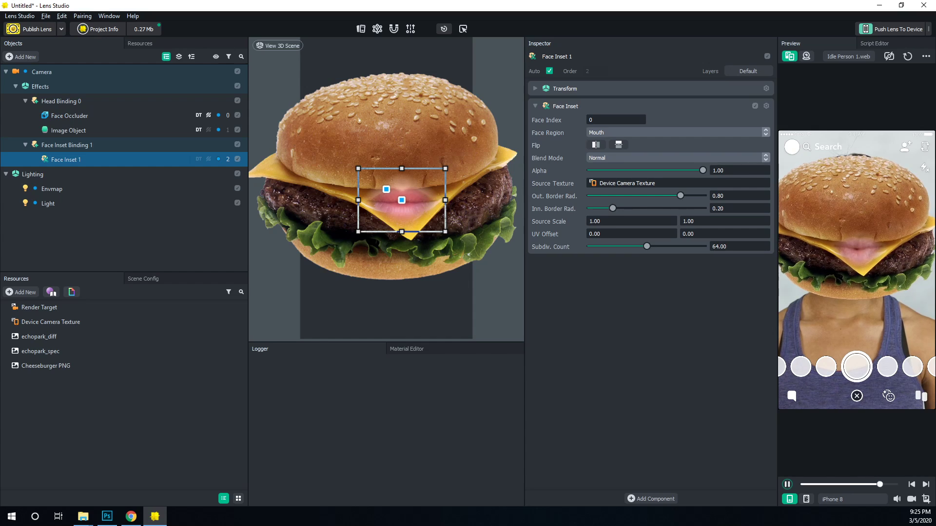
{"action": "left_click_drag", "start_coordinate": [400, 200], "coordinate": [394, 220]}
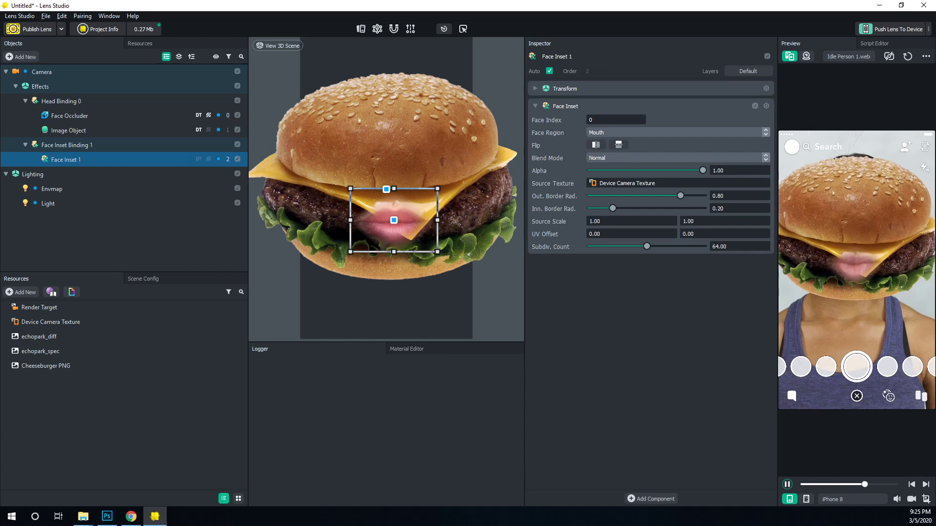
- Set the mouth inset's outer border radius to 0.34 and enlarge it to a scale of about 2.25 by 3.01, centred over the cheese
{"action": "left_click_drag", "start_coordinate": [680, 195], "coordinate": [629, 195]}
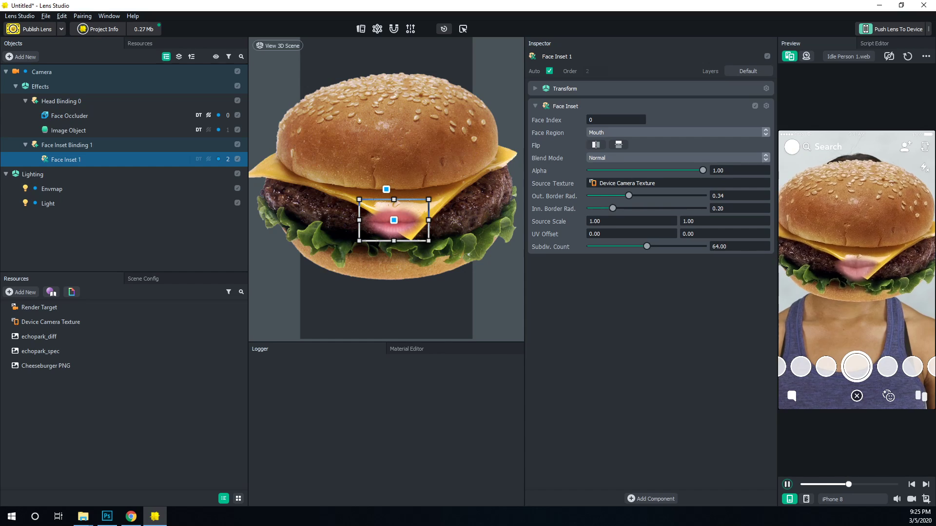
{"action": "left_click_drag", "start_coordinate": [428, 241], "coordinate": [453, 260]}
{"action": "left_click_drag", "start_coordinate": [402, 228], "coordinate": [390, 216]}
- Try moving the burger Image Object slightly upward, and undo that move
{"action": "left_click", "coordinate": [68, 130]}
{"action": "left_click_drag", "start_coordinate": [391, 177], "coordinate": [393, 170]}
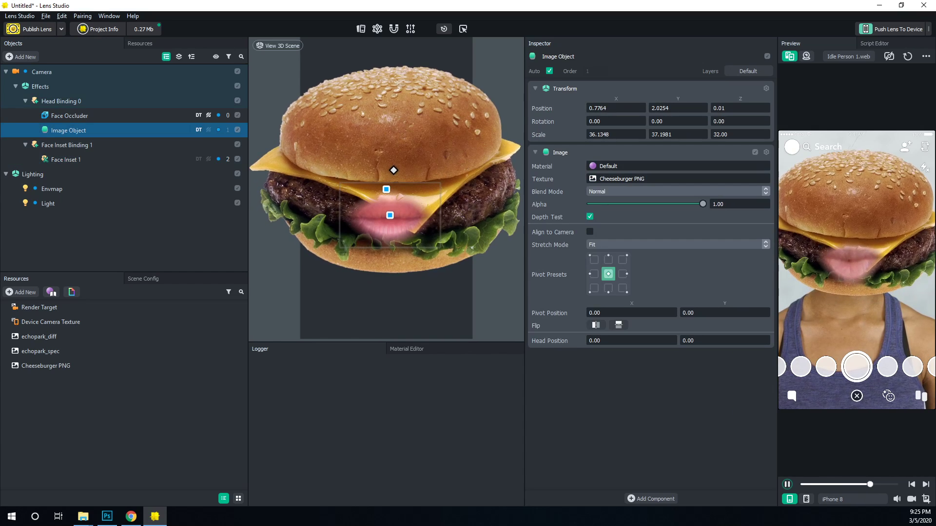
{"action": "key", "text": "ctrl+z"}
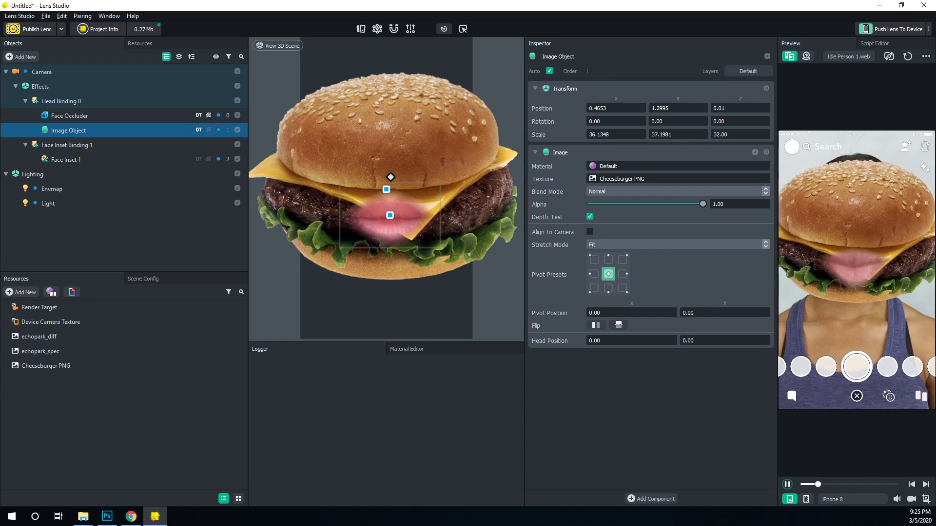
- Duplicate the mouth Face Inset and move the copy onto the left part of the top bun, at about X -5.08, Y 7.14
{"action": "left_click", "coordinate": [66, 160]}
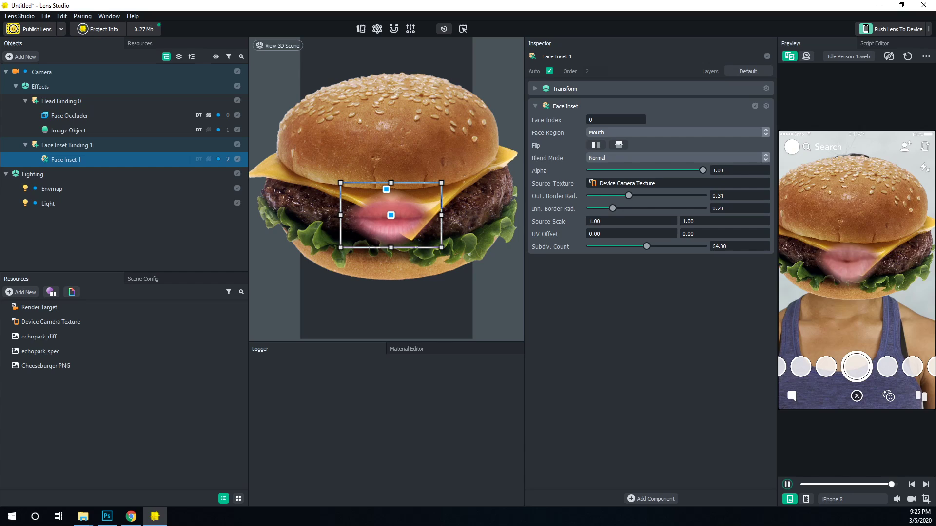
{"action": "double_click", "coordinate": [66, 159]}
{"action": "left_click", "coordinate": [52, 188]}
{"action": "left_click", "coordinate": [66, 160]}
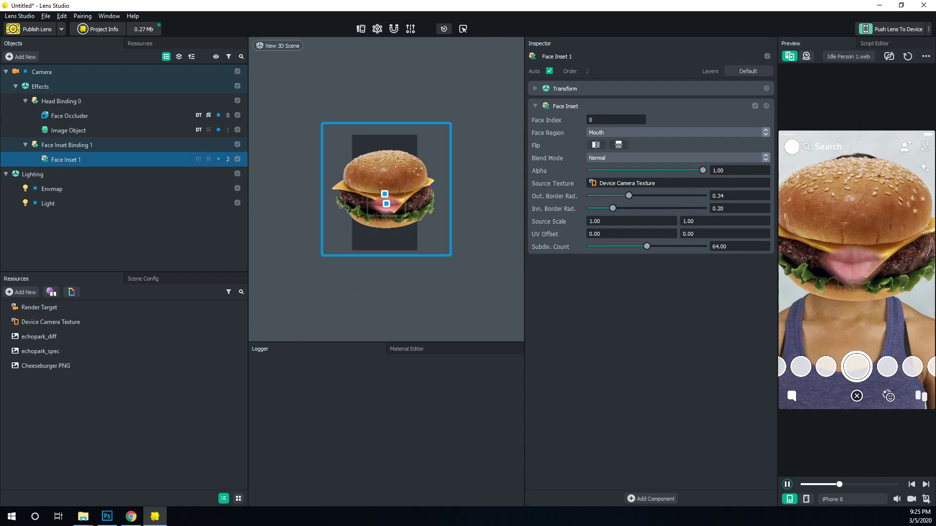
{"action": "right_click", "coordinate": [95, 158]}
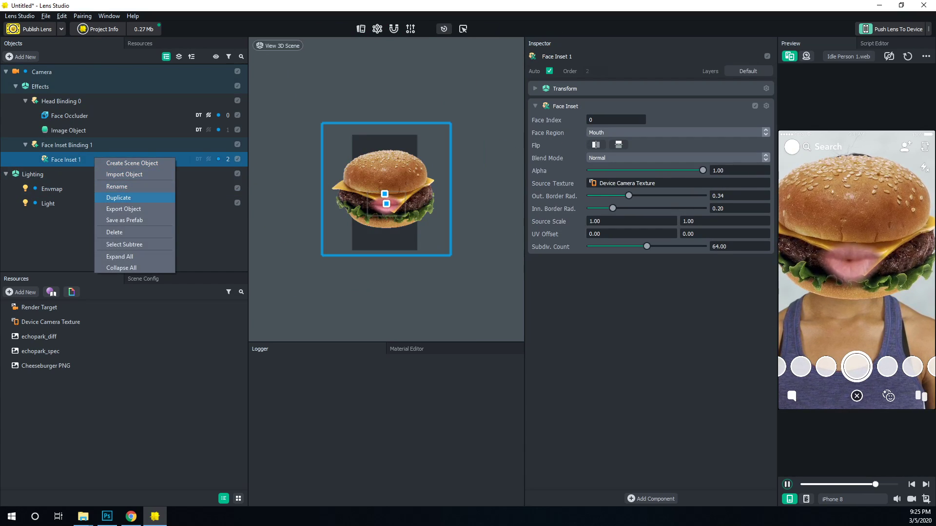
{"action": "left_click", "coordinate": [119, 197]}
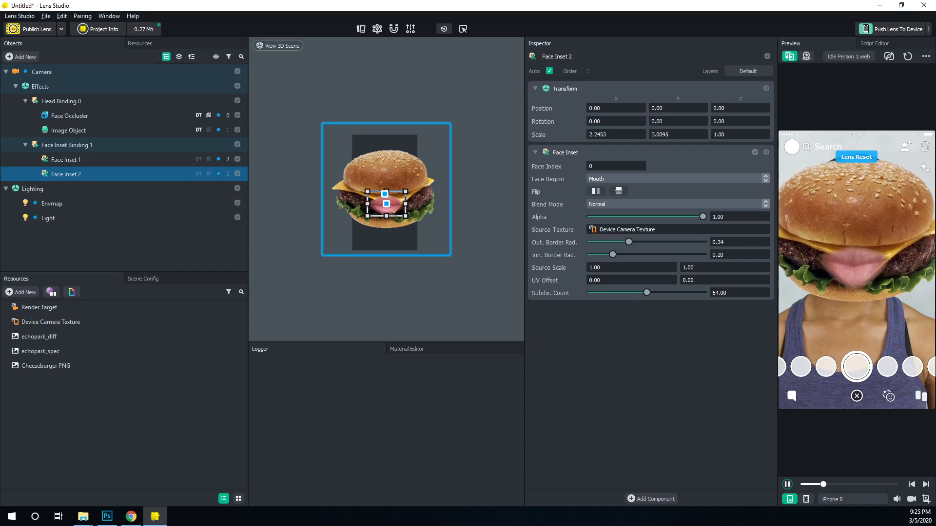
{"action": "left_click_drag", "start_coordinate": [386, 204], "coordinate": [368, 178]}
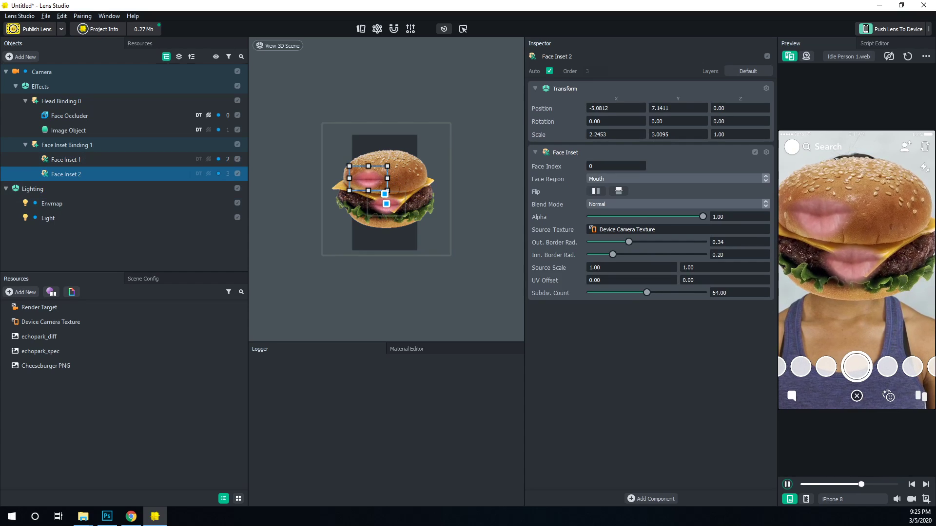
- Set the face region of the duplicated inset on the top bun to Left Eye
{"action": "left_click", "coordinate": [677, 179]}
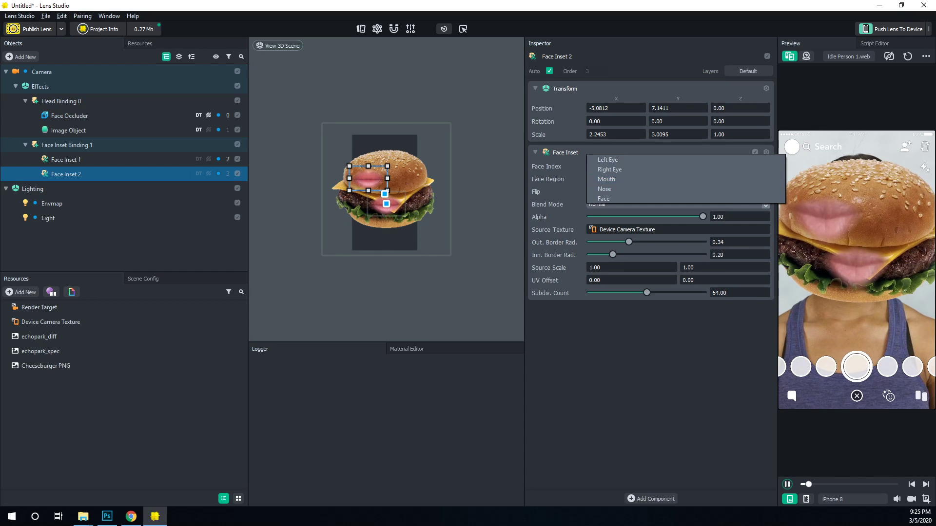
{"action": "key", "text": "Escape"}
{"action": "left_click", "coordinate": [682, 179]}
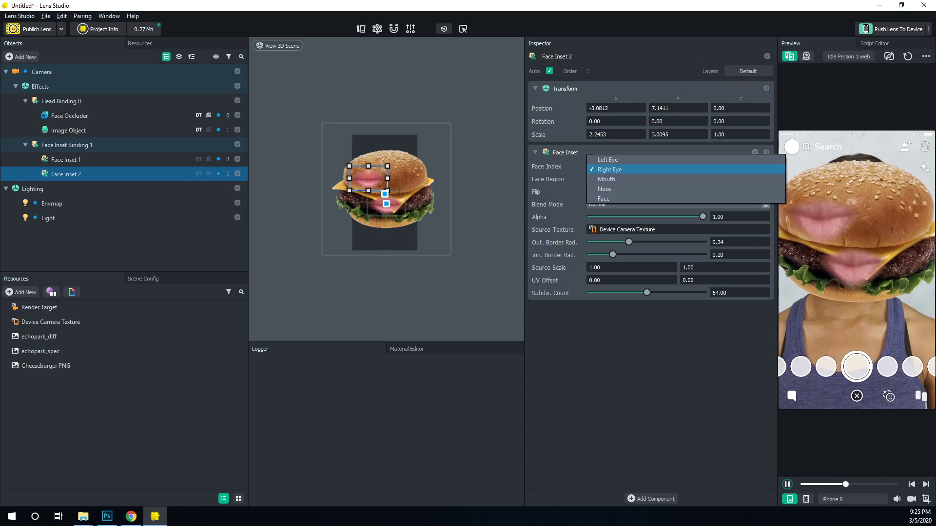
{"action": "left_click", "coordinate": [682, 159]}
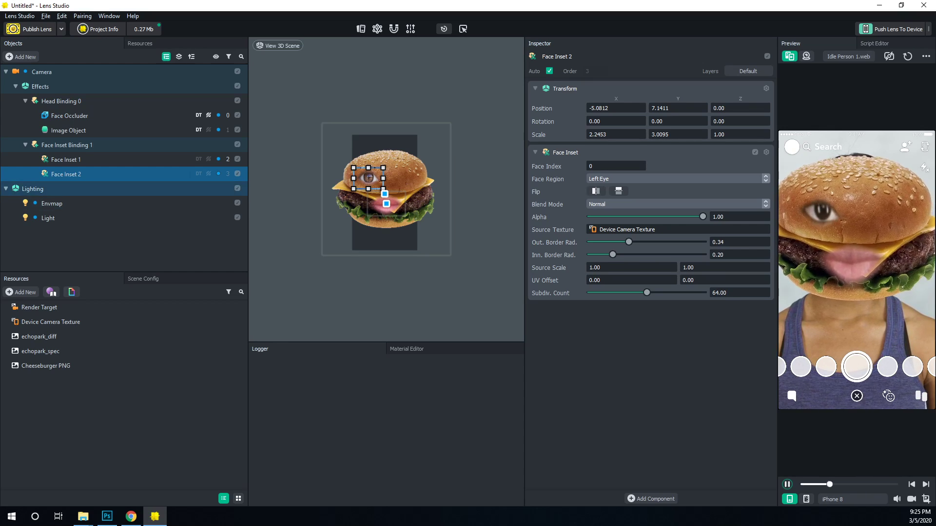
- Duplicate the left eye inset and move the copy across the top bun to about X 4.39, at the same height
{"action": "right_click", "coordinate": [83, 174]}
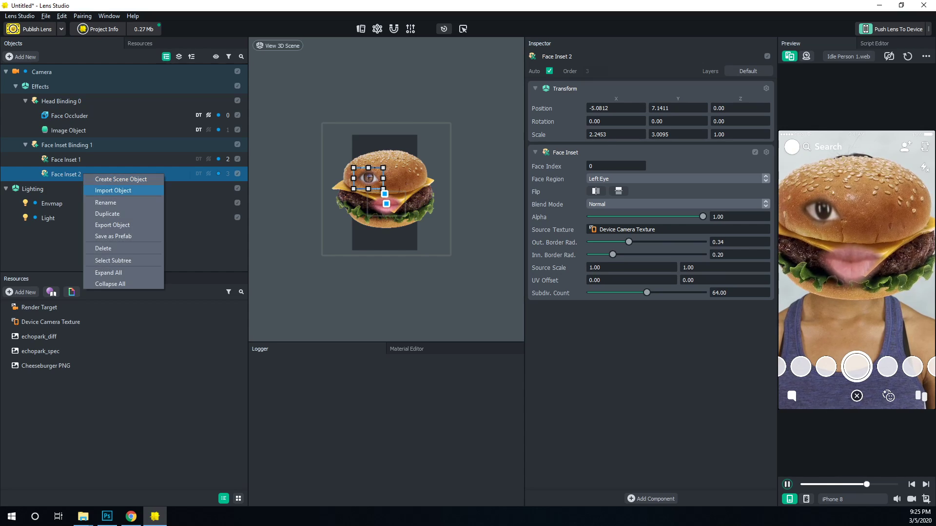
{"action": "left_click", "coordinate": [108, 213]}
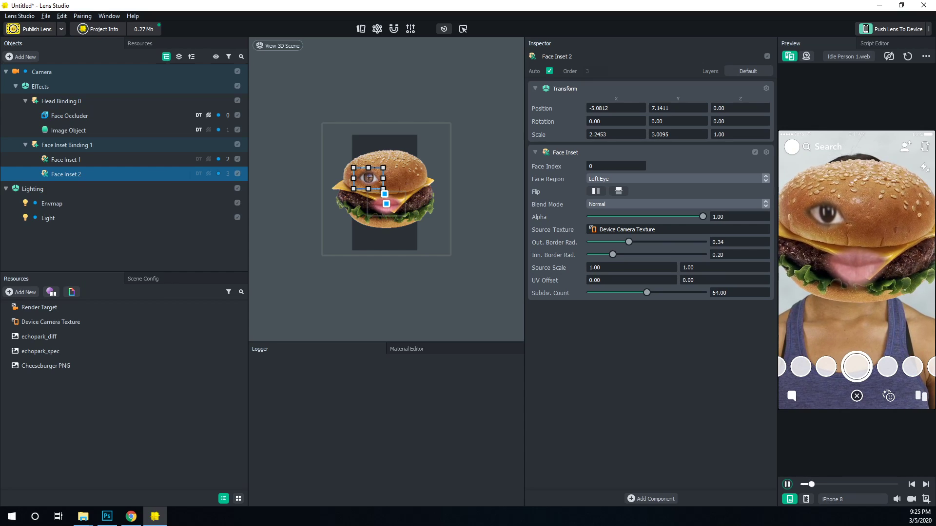
{"action": "left_click_drag", "start_coordinate": [380, 176], "coordinate": [413, 176]}
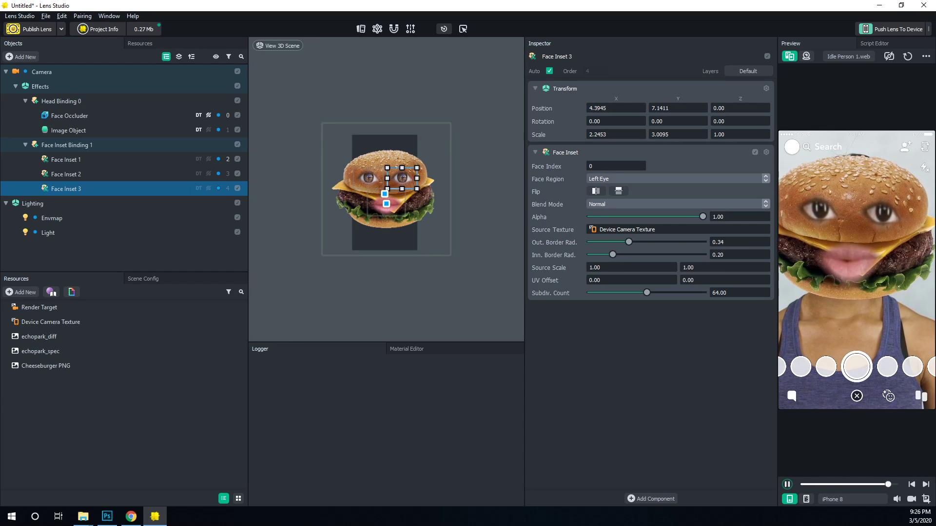
- Set the face region of the second eye inset to Right Eye and deselect it
{"action": "left_click", "coordinate": [634, 178]}
{"action": "left_click", "coordinate": [617, 189]}
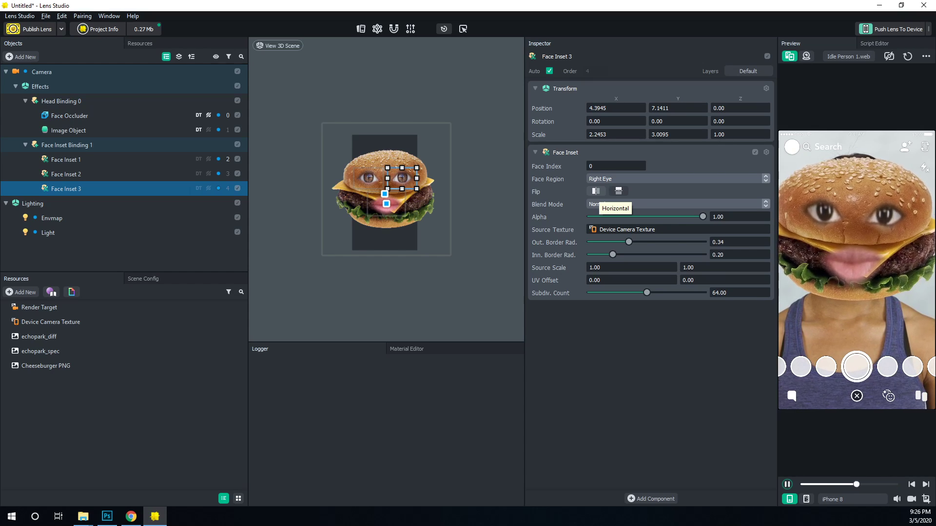
{"action": "left_click", "coordinate": [122, 255]}
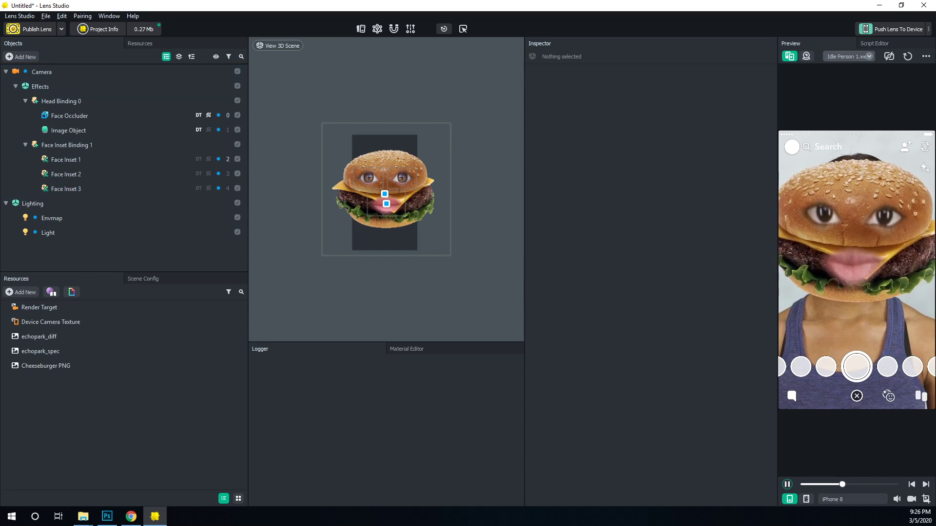
- Switch the preview video to Smile Person 1 to test the lens on a smiling face
{"action": "left_click", "coordinate": [849, 57]}
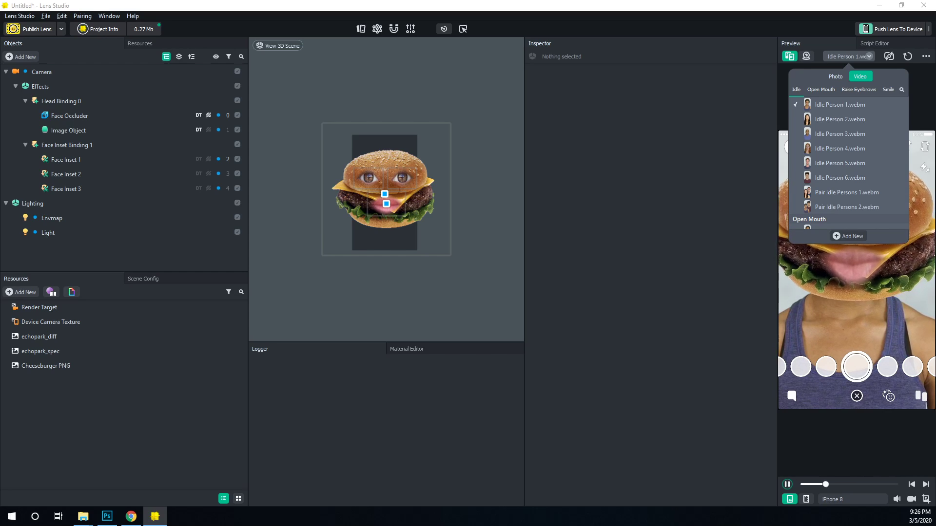
{"action": "scroll", "coordinate": [848, 90], "scroll_direction": "down", "scroll_amount": 3}
{"action": "left_click", "coordinate": [874, 89]}
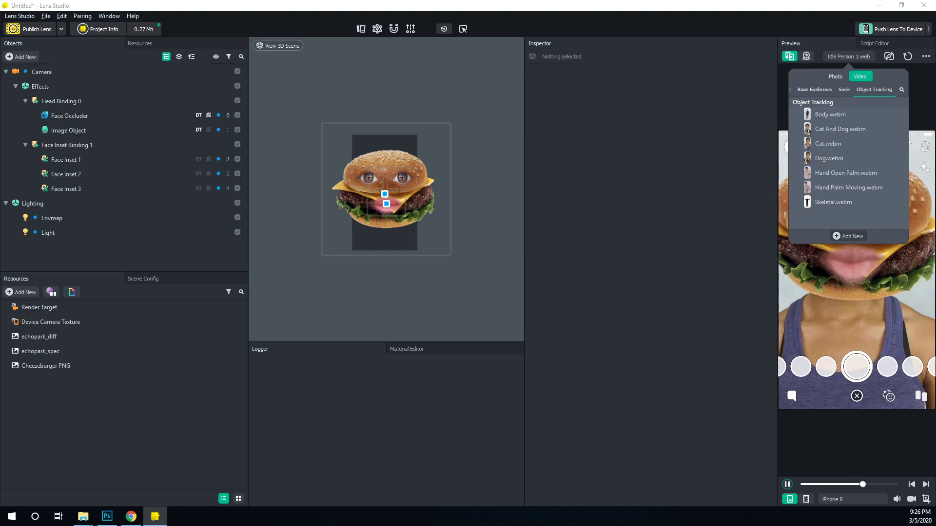
{"action": "left_click", "coordinate": [844, 89]}
{"action": "left_click", "coordinate": [843, 114]}
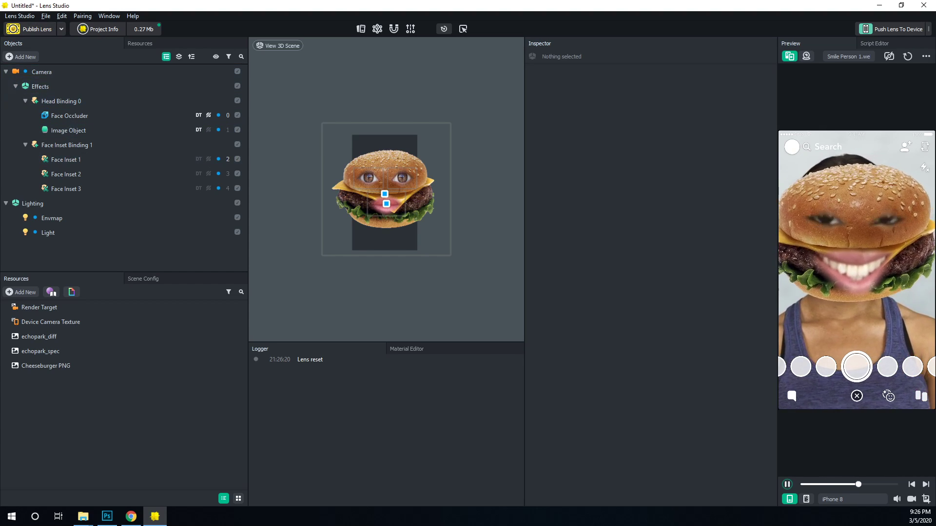
- Start a new project, discarding the unsaved cheeseburger image lens
{"action": "left_click", "coordinate": [46, 15]}
{"action": "left_click", "coordinate": [68, 27]}
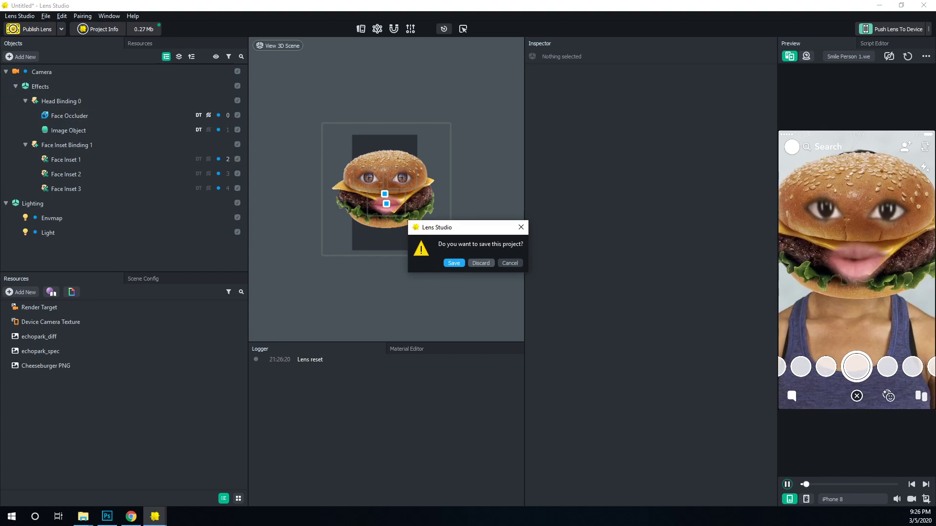
{"action": "left_click", "coordinate": [482, 264]}
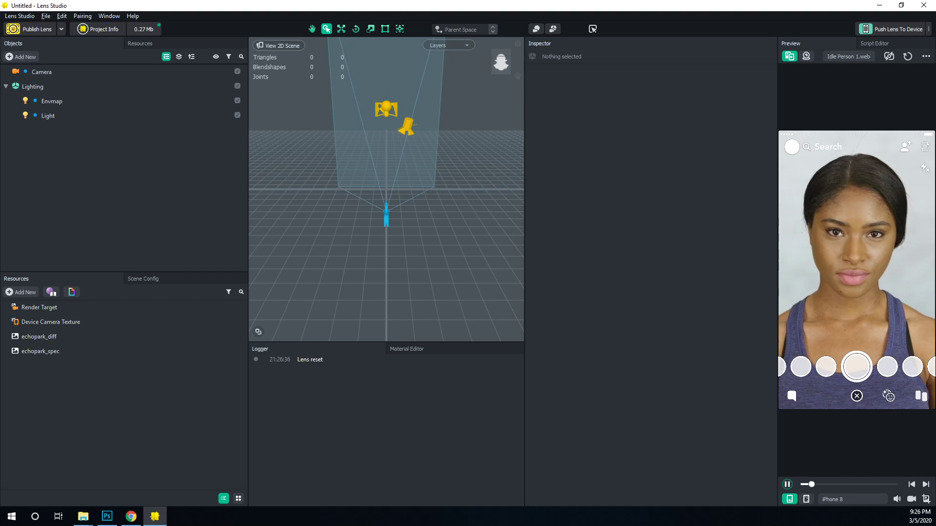
- Import the Burger_lowpoly 3D model from the Hamburger folder in 3D ASSETS on the 8TB drive into the scene
{"action": "right_click", "coordinate": [52, 148]}
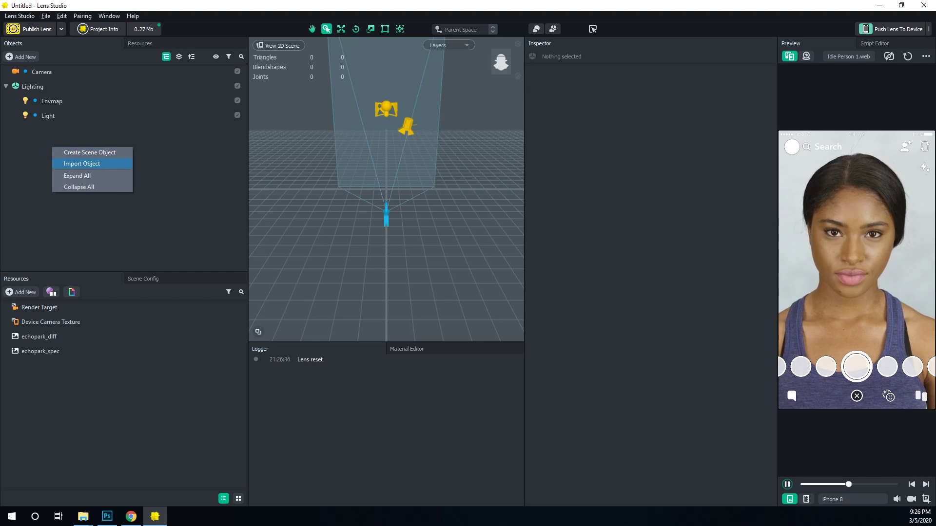
{"action": "left_click", "coordinate": [81, 164]}
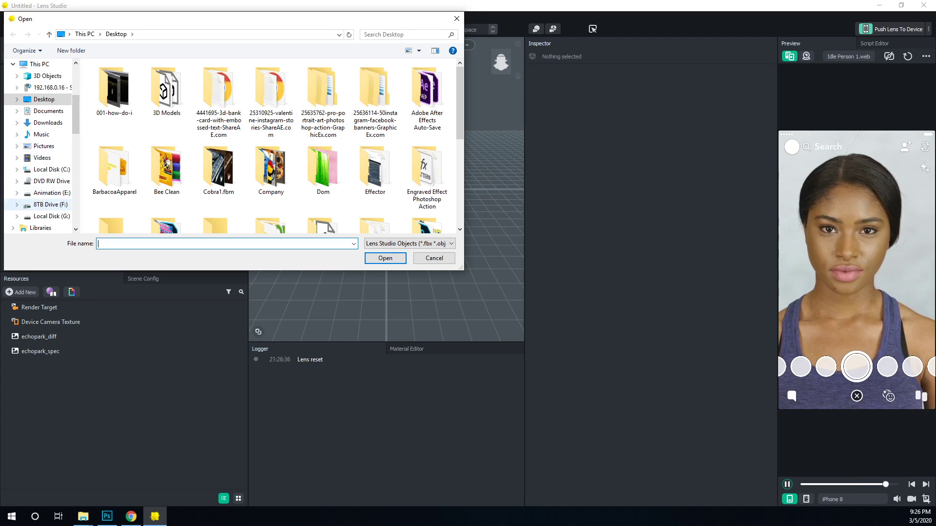
{"action": "left_click", "coordinate": [51, 204]}
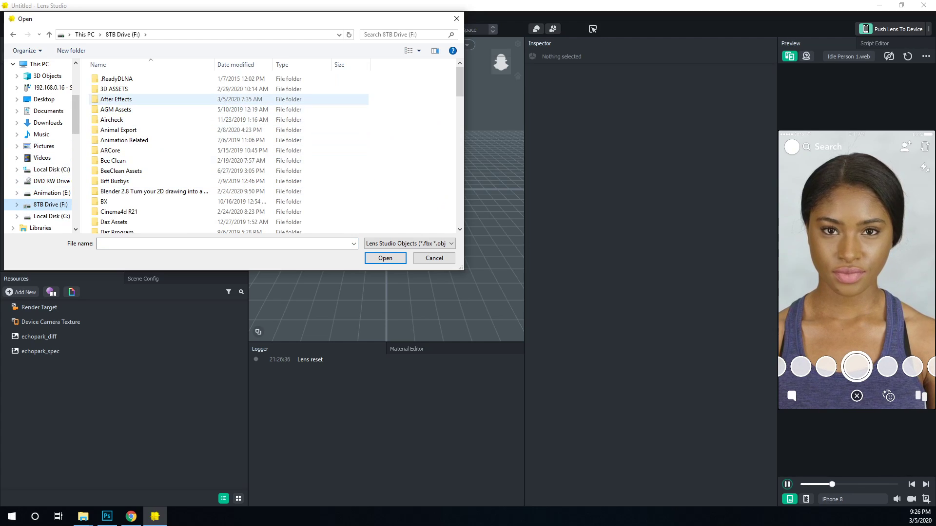
{"action": "double_click", "coordinate": [113, 89]}
{"action": "scroll", "coordinate": [273, 146], "scroll_direction": "down", "scroll_amount": 20}
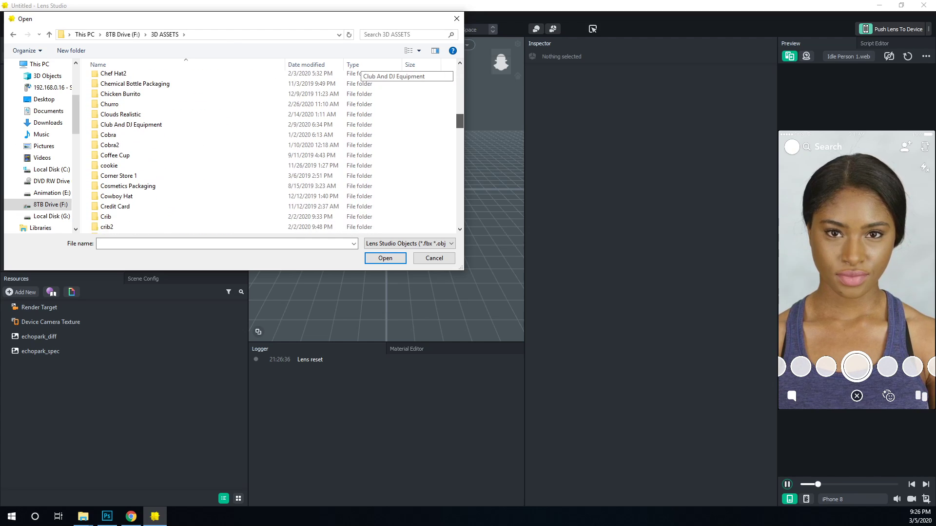
{"action": "scroll", "coordinate": [273, 146], "scroll_direction": "down", "scroll_amount": 7}
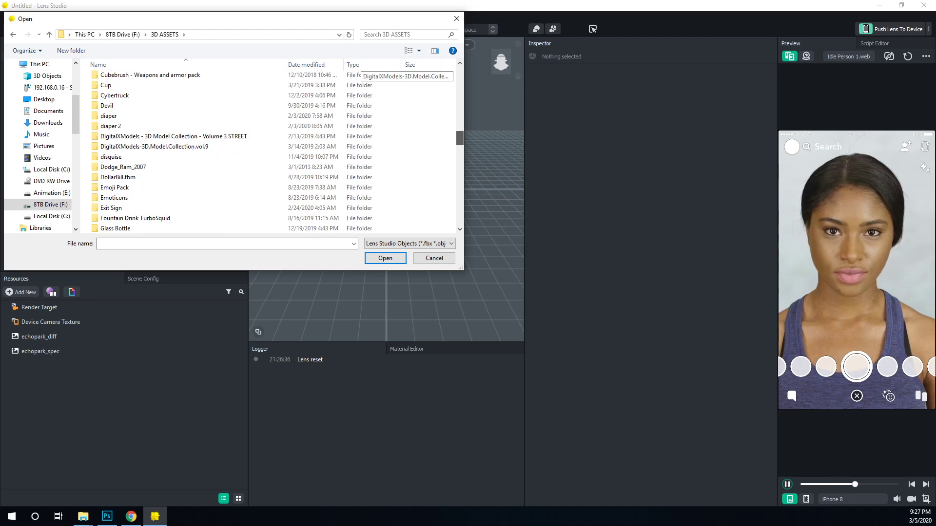
{"action": "scroll", "coordinate": [273, 146], "scroll_direction": "down", "scroll_amount": 8}
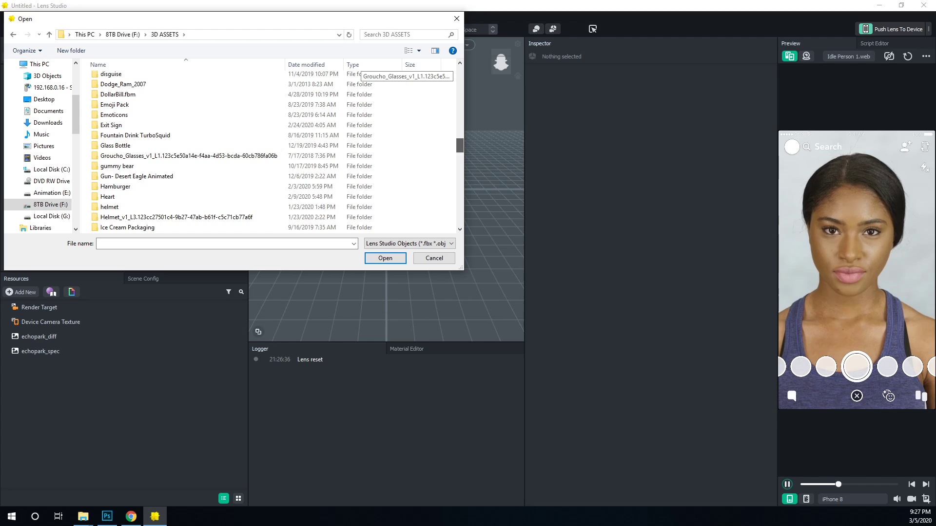
{"action": "scroll", "coordinate": [273, 146], "scroll_direction": "down", "scroll_amount": 1}
{"action": "double_click", "coordinate": [114, 156]}
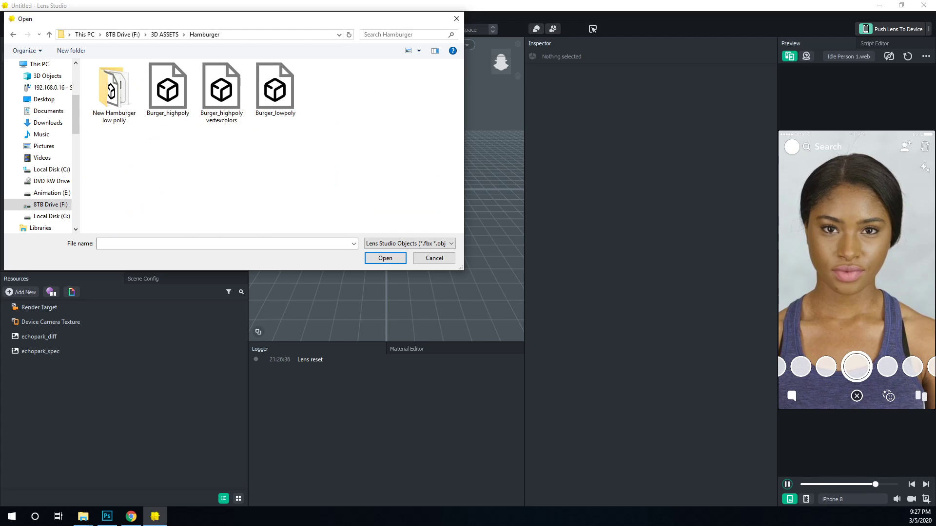
{"action": "double_click", "coordinate": [275, 88]}
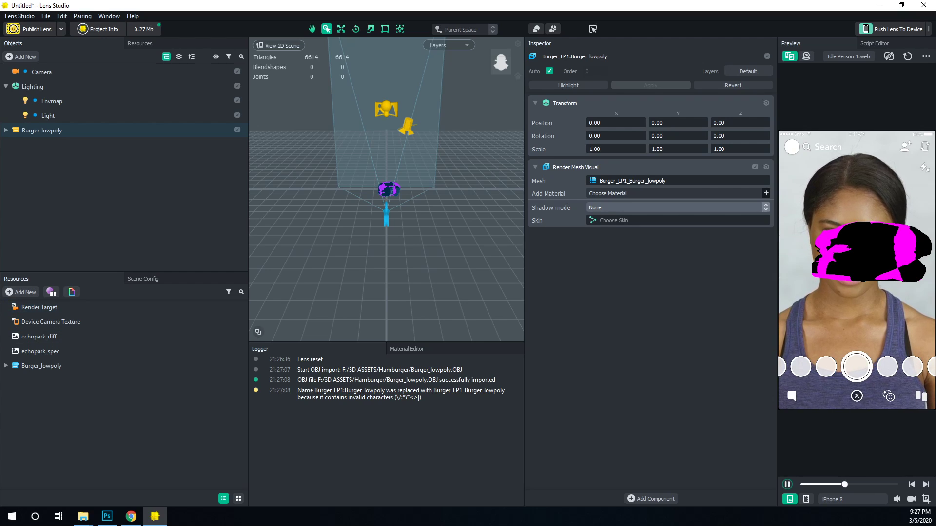
- Add a new Unlit material to the project resources
{"action": "left_click", "coordinate": [22, 292]}
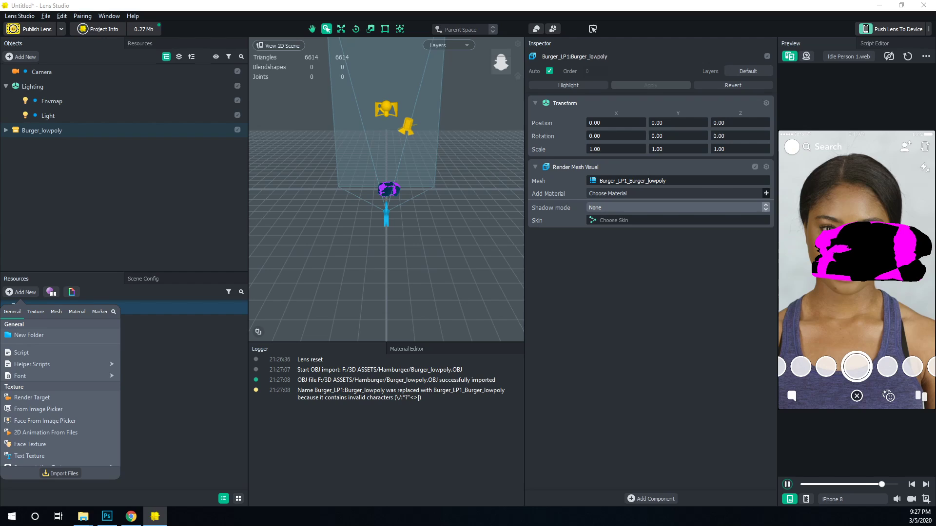
{"action": "scroll", "coordinate": [59, 390], "scroll_direction": "down", "scroll_amount": 6}
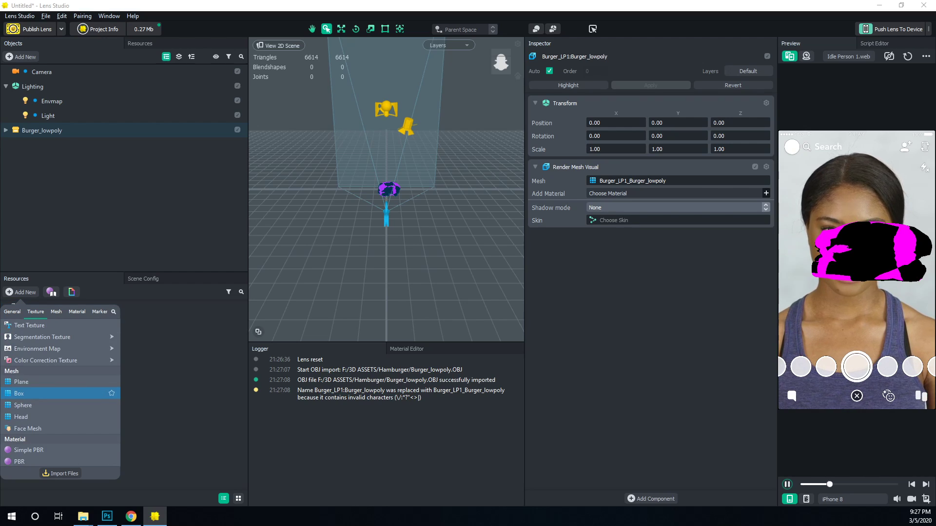
{"action": "left_click", "coordinate": [20, 417]}
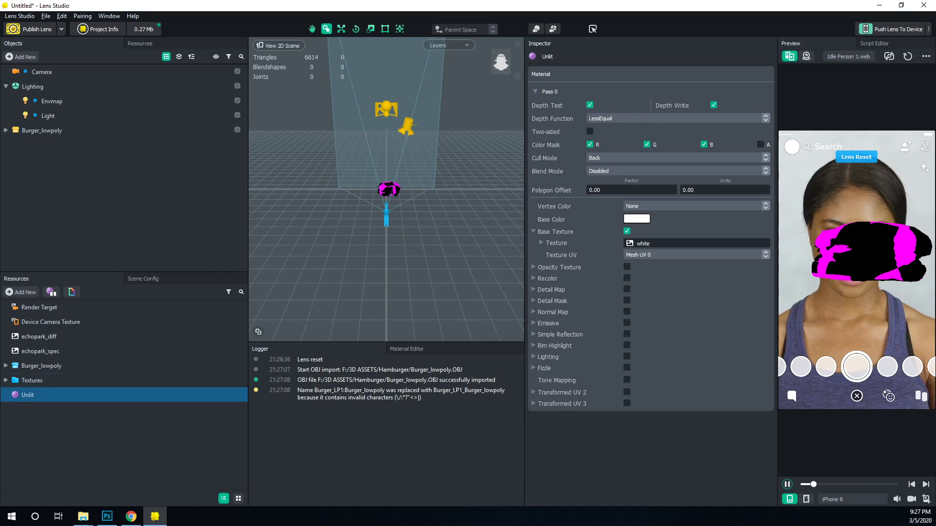
- Import the Burger_color JPEG image from the Hamburger folder and set it as the Unlit material's base texture
{"action": "left_click", "coordinate": [696, 243]}
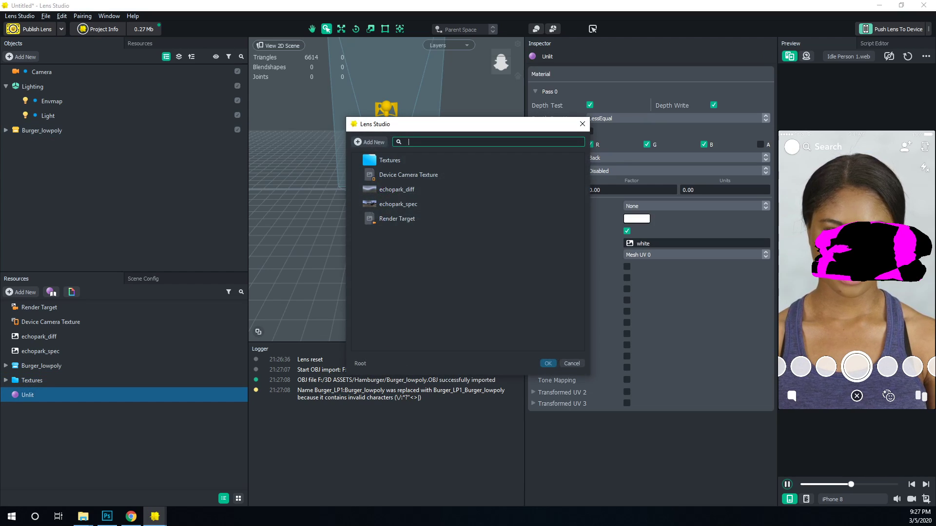
{"action": "left_click", "coordinate": [369, 142]}
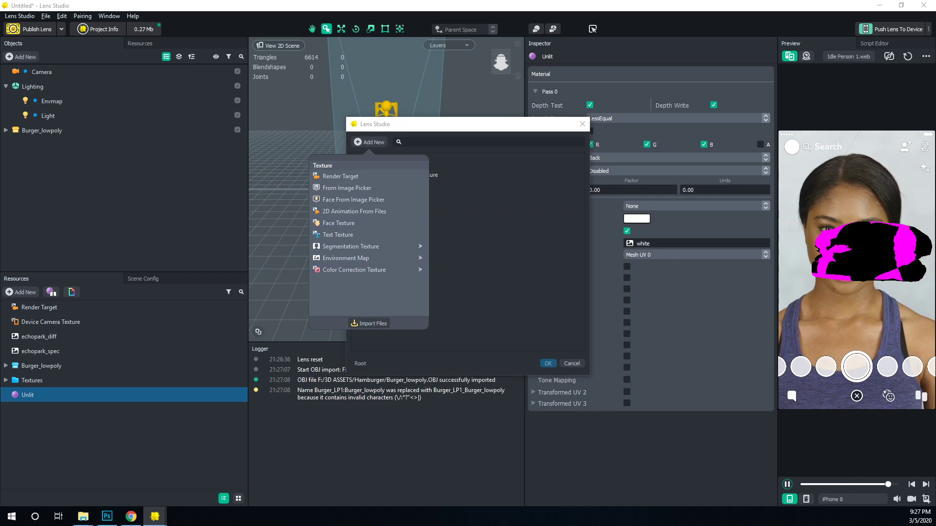
{"action": "left_click", "coordinate": [369, 323]}
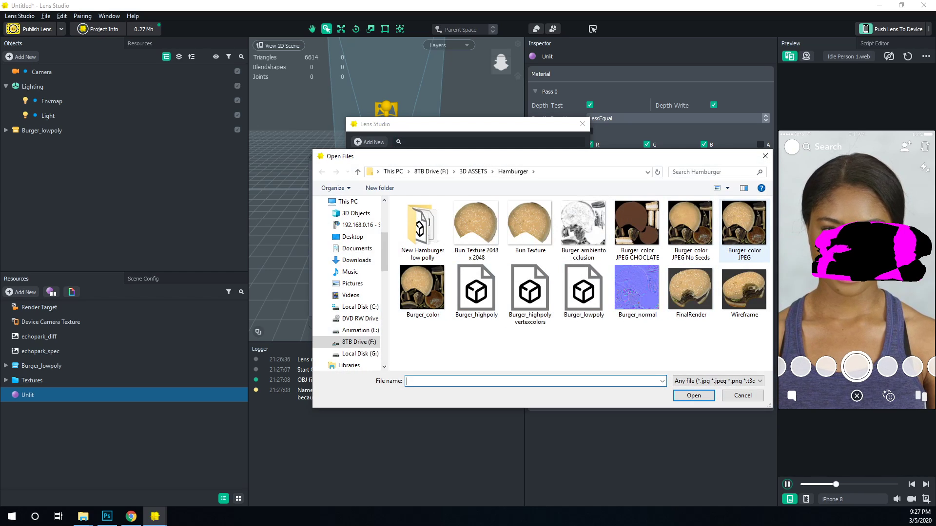
{"action": "double_click", "coordinate": [743, 226]}
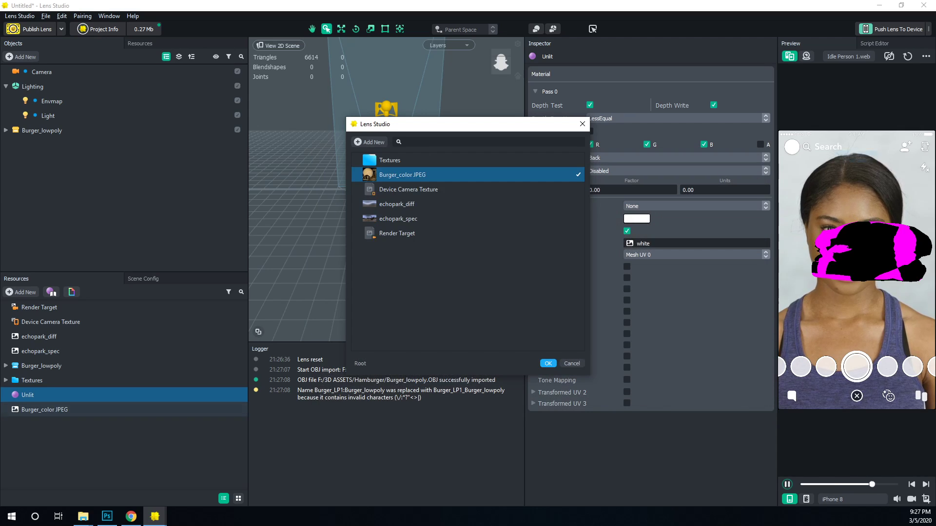
{"action": "left_click", "coordinate": [548, 363]}
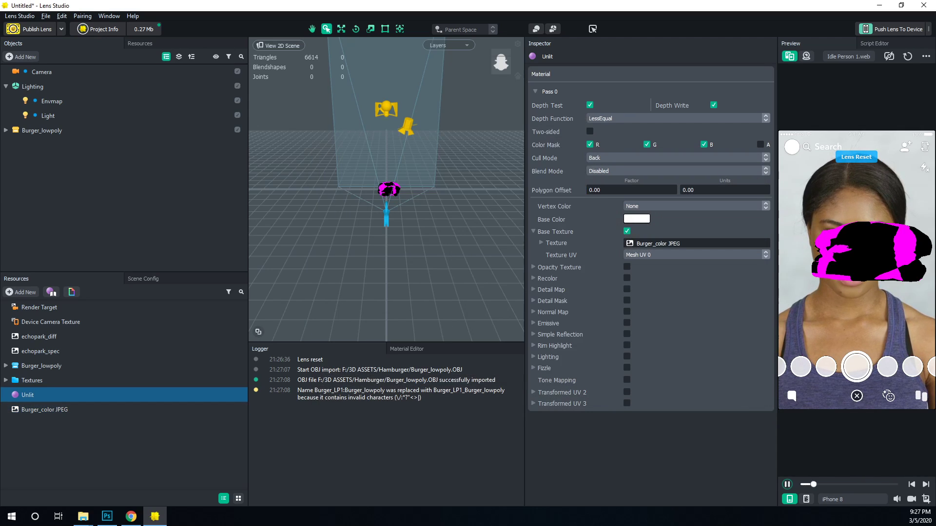
- Assign the Unlit material to the Burger_LP1:Burger_lowpoly mesh inside the burger object and clear the selection
{"action": "left_click", "coordinate": [41, 130]}
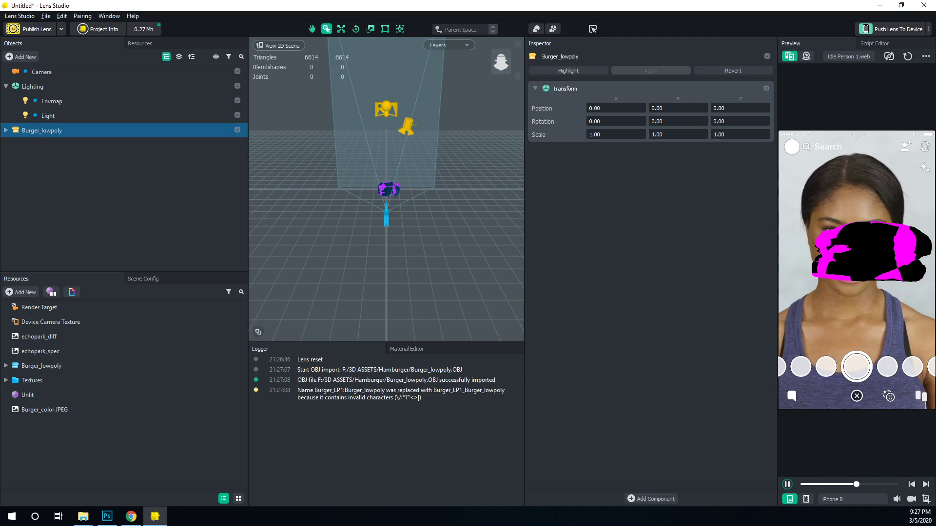
{"action": "left_click", "coordinate": [5, 130]}
{"action": "left_click", "coordinate": [66, 145]}
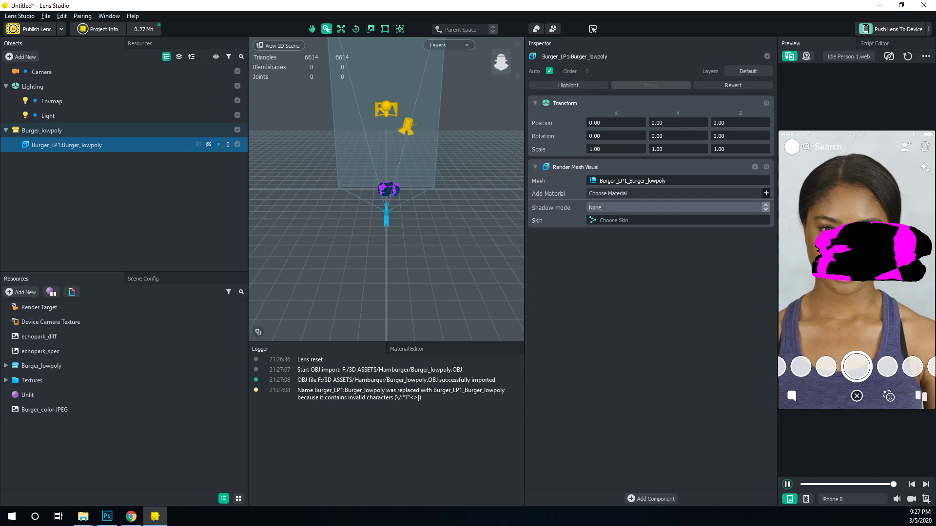
{"action": "left_click", "coordinate": [674, 193]}
{"action": "double_click", "coordinate": [386, 159]}
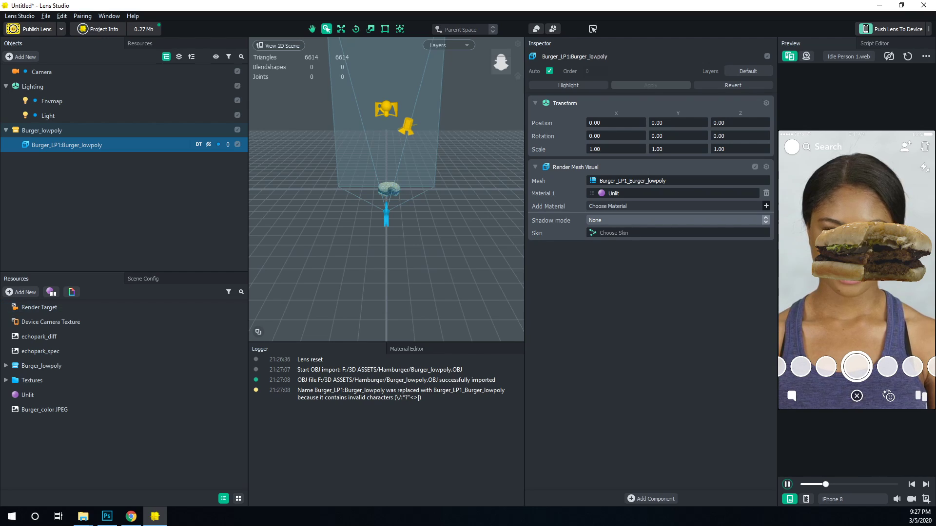
{"action": "key", "text": "Escape"}
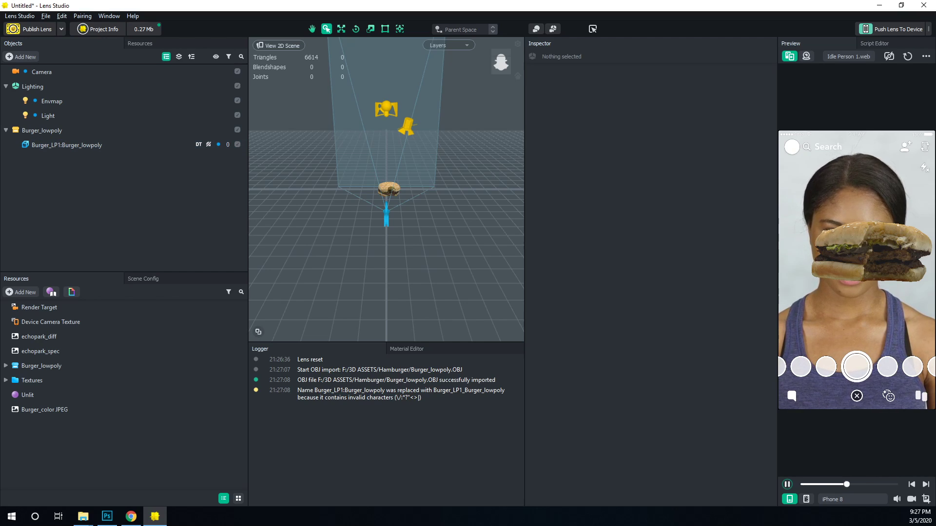
{"action": "left_click", "coordinate": [42, 131]}
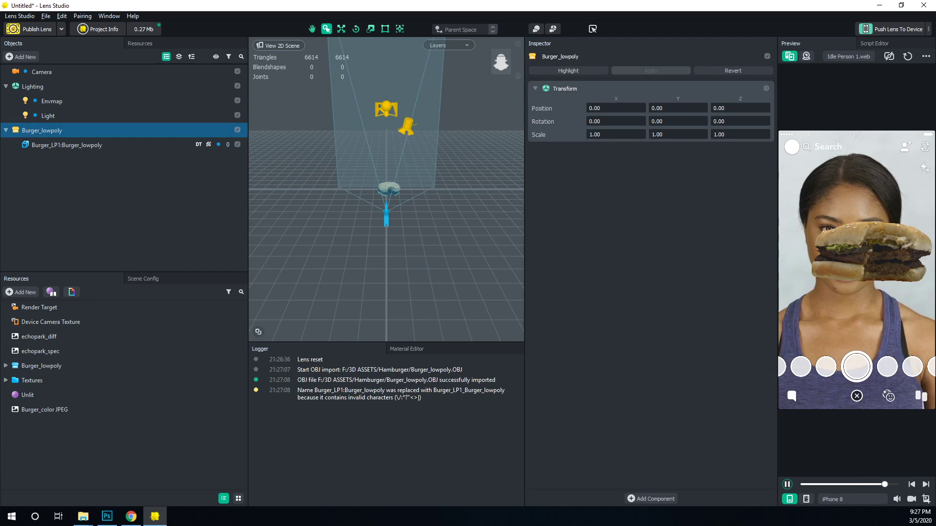
{"action": "key", "text": "Escape"}
{"action": "left_click", "coordinate": [42, 130]}
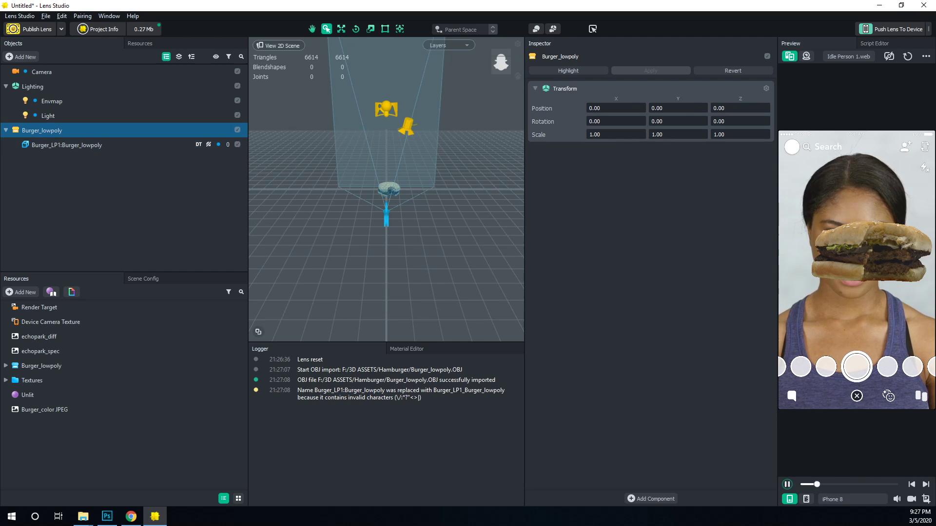
{"action": "key", "text": "Escape"}
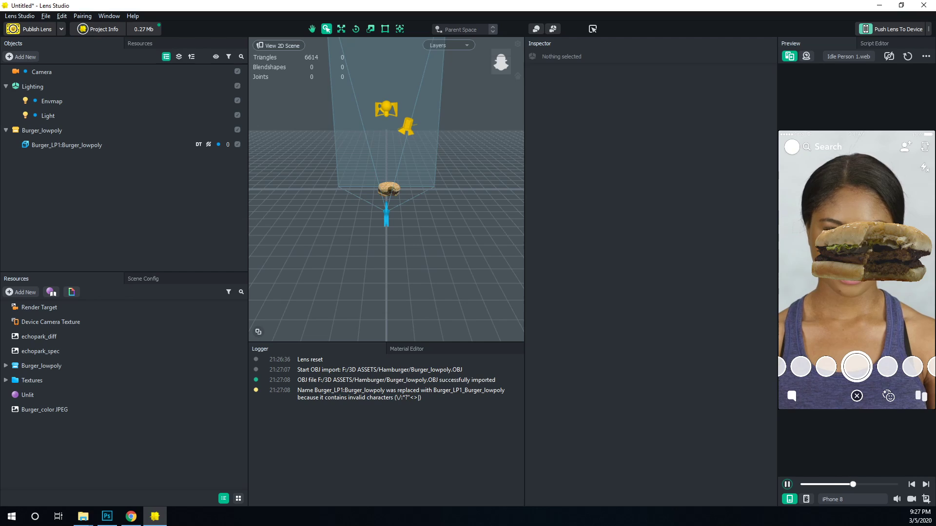
- Add a Head Binding face effect to the scene
{"action": "left_click", "coordinate": [21, 57]}
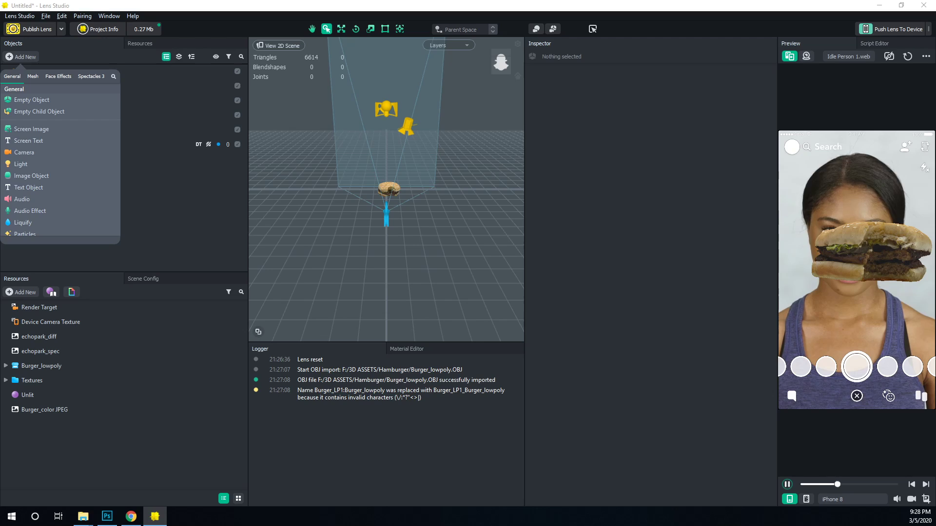
{"action": "left_click", "coordinate": [58, 76]}
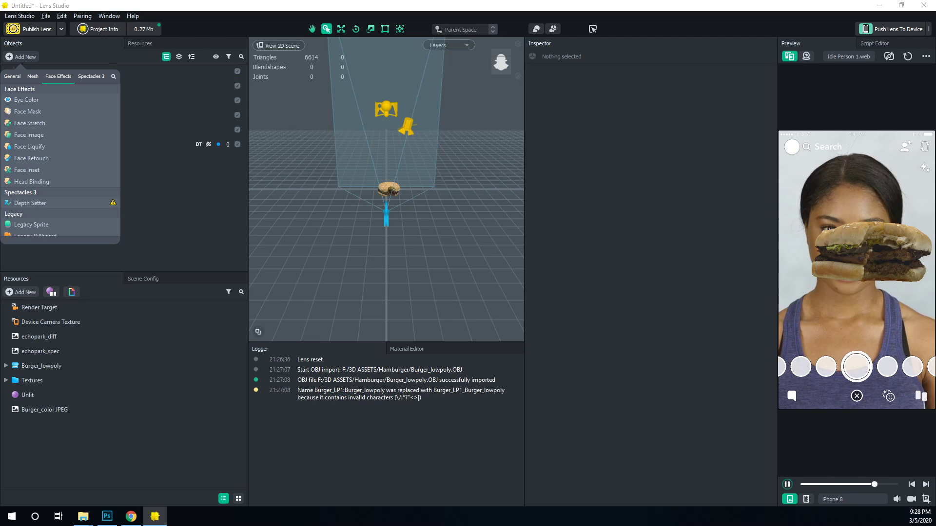
{"action": "left_click", "coordinate": [34, 181]}
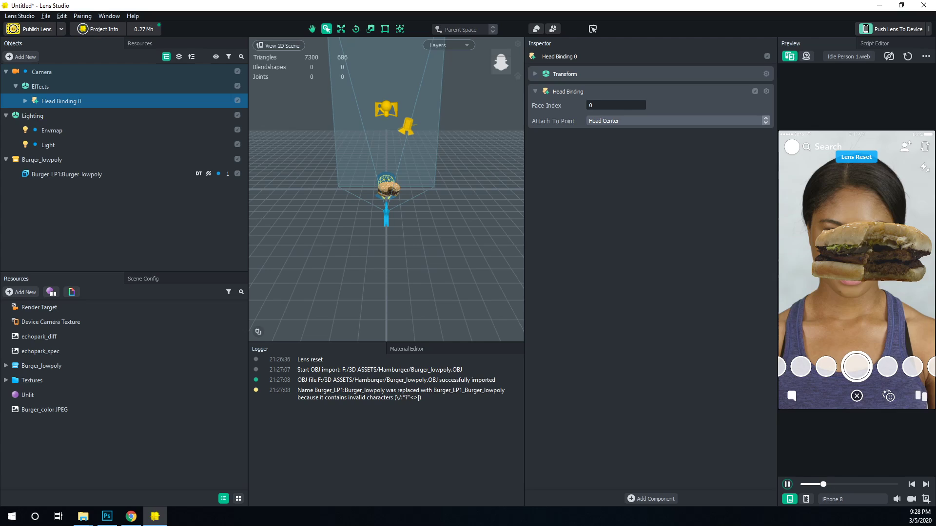
- Make the Burger_lowpoly object a child of Head Binding 0 so it follows the head
{"action": "scroll", "coordinate": [386, 189], "scroll_direction": "up", "scroll_amount": 6}
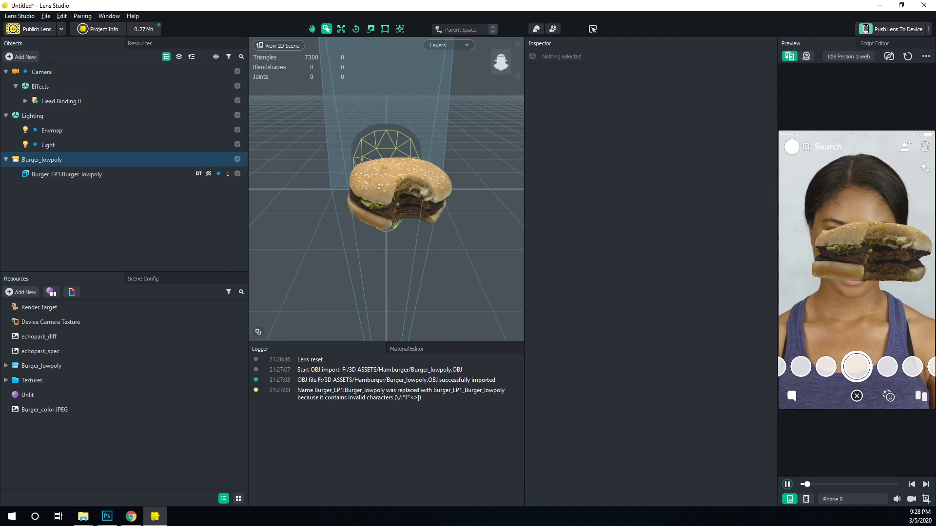
{"action": "left_click", "coordinate": [42, 159]}
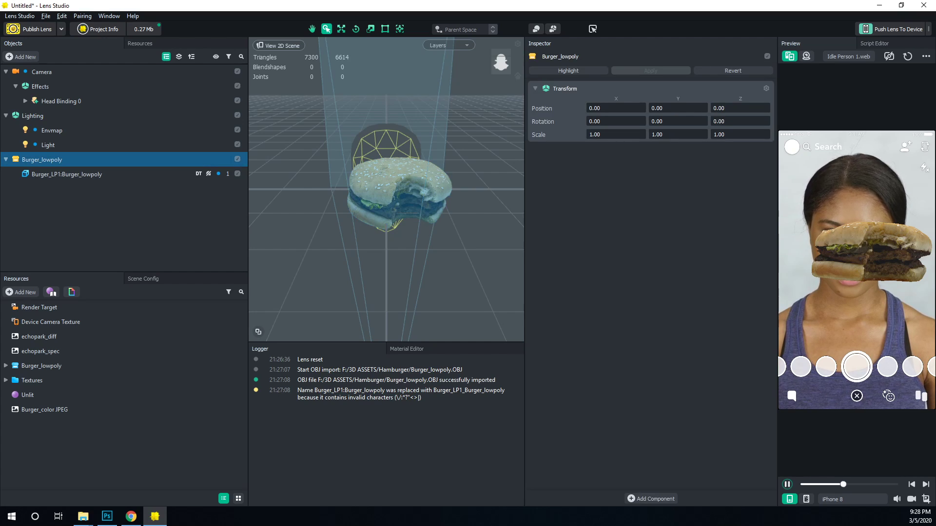
{"action": "left_click_drag", "start_coordinate": [42, 159], "coordinate": [54, 101]}
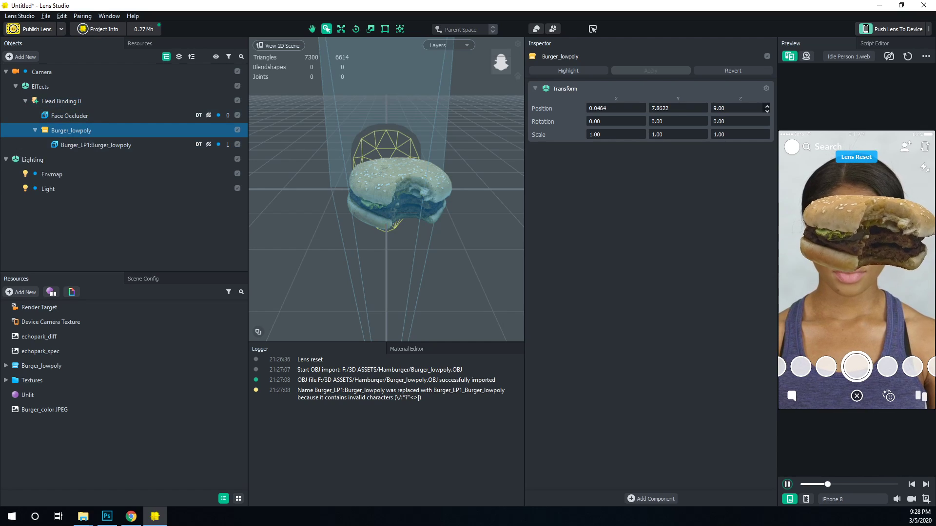
- Switch the preview video to Smile Person 1
{"action": "left_click", "coordinate": [848, 56]}
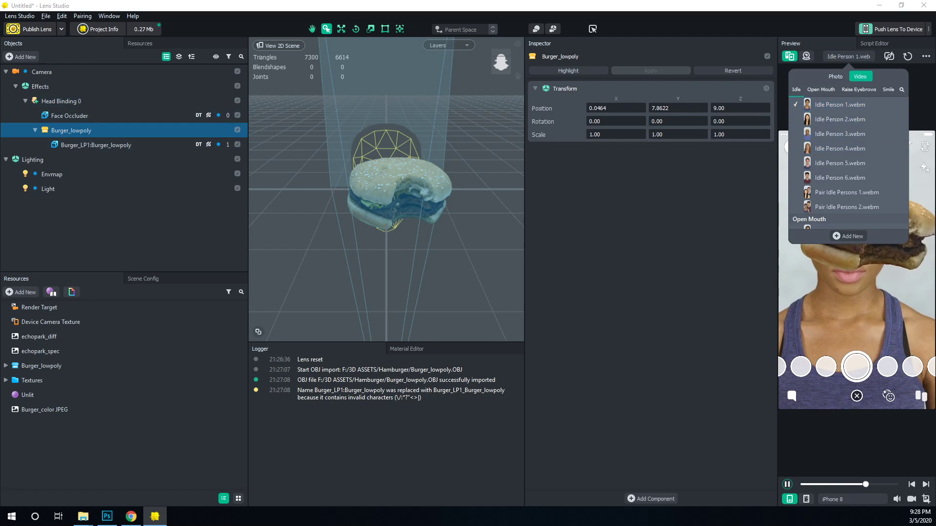
{"action": "scroll", "coordinate": [848, 161], "scroll_direction": "down", "scroll_amount": 10}
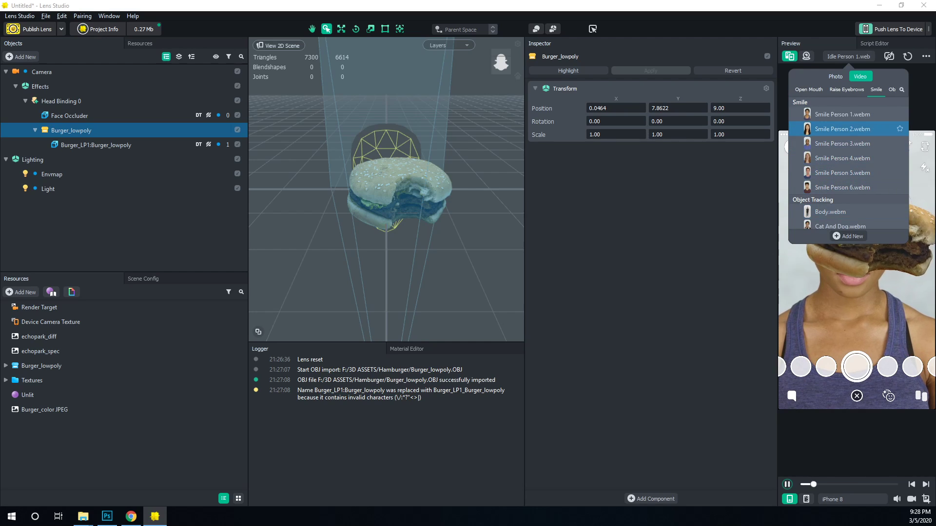
{"action": "left_click", "coordinate": [842, 114]}
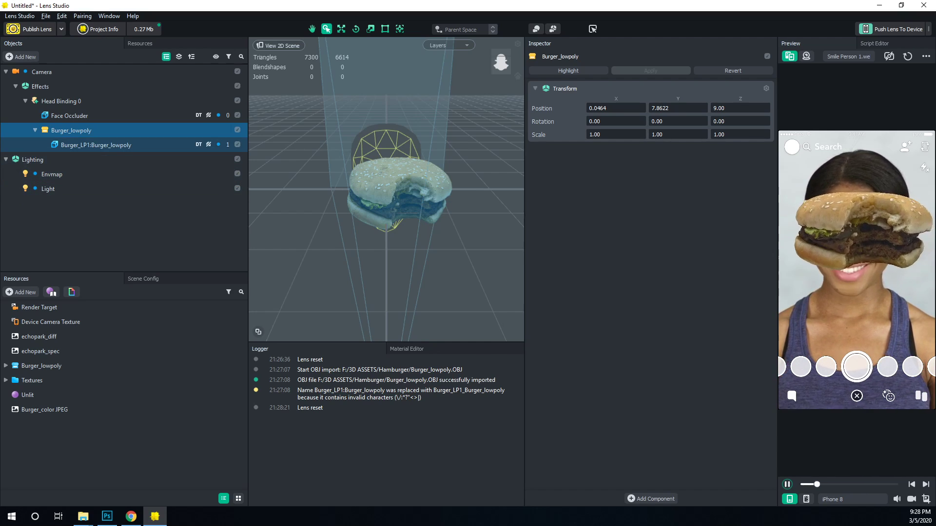
- Rotate the burger so its seeded top bun faces forward over the face, to about X 90.7, Y 5.2, Z 137.8
{"action": "left_click", "coordinate": [356, 29]}
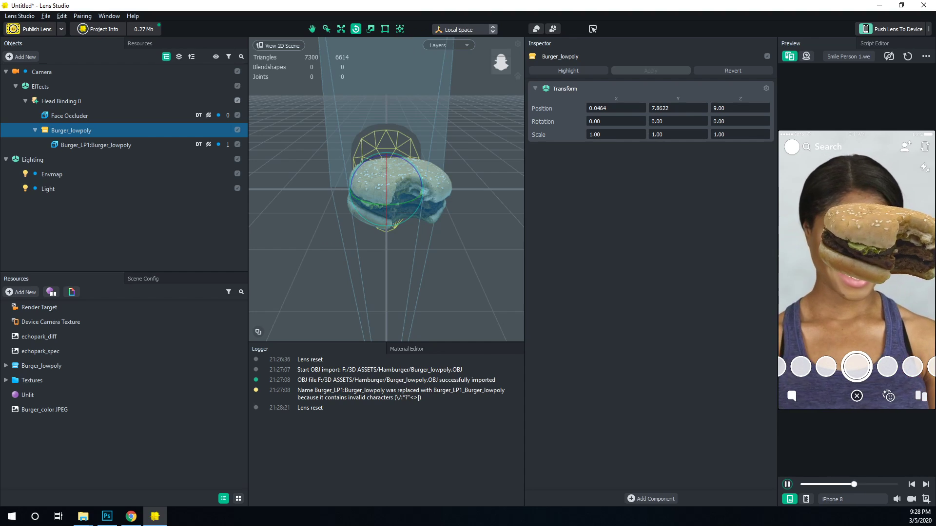
{"action": "left_click_drag", "start_coordinate": [397, 204], "coordinate": [312, 172]}
{"action": "right_click_drag", "start_coordinate": [342, 195], "coordinate": [422, 195], "text": "alt"}
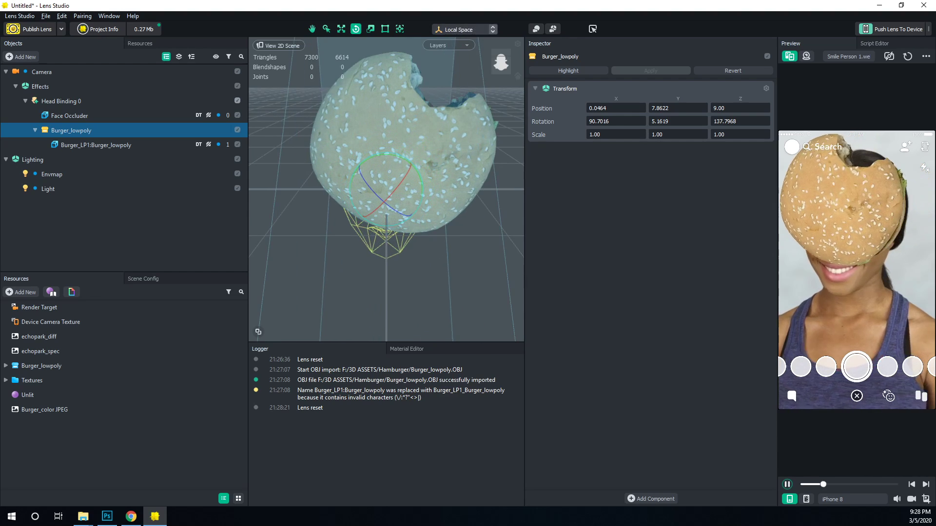
{"action": "left_click_drag", "start_coordinate": [422, 195], "coordinate": [305, 199], "text": "alt"}
{"action": "left_click_drag", "start_coordinate": [336, 137], "coordinate": [329, 139], "text": "alt"}
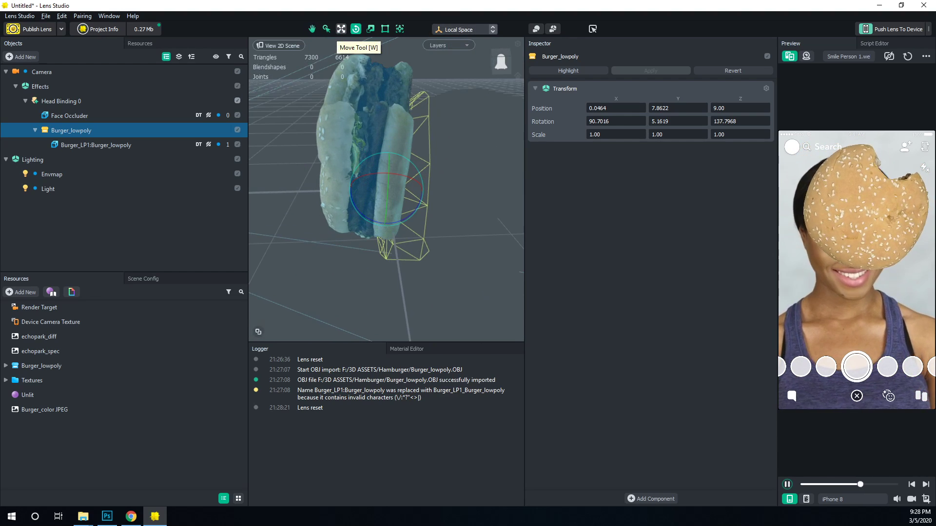
- Lower the burger over the face to about Y 5.38, keeping its X and Z positions
{"action": "left_click", "coordinate": [341, 29]}
{"action": "left_click_drag", "start_coordinate": [387, 161], "coordinate": [434, 205]}
{"action": "left_click_drag", "start_coordinate": [429, 161], "coordinate": [356, 254], "text": "alt"}
{"action": "left_click_drag", "start_coordinate": [439, 253], "coordinate": [436, 160], "text": "alt"}
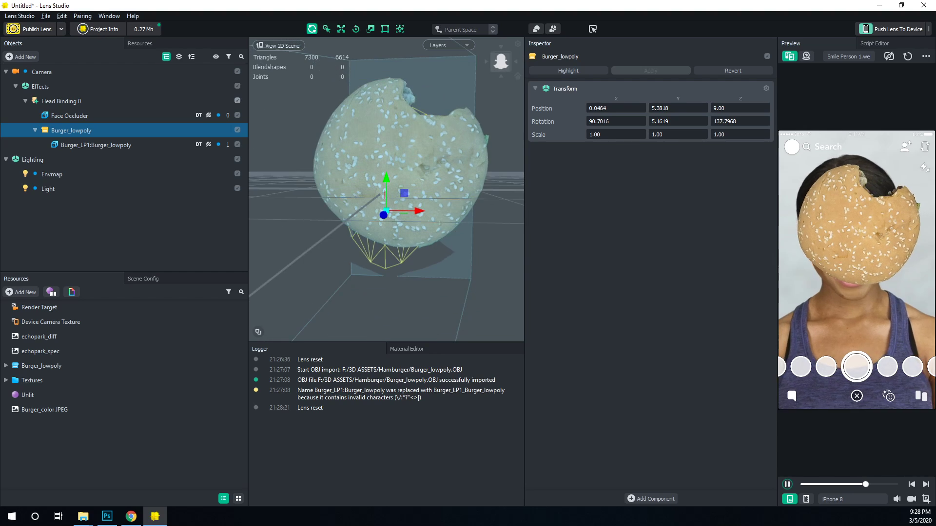
- Scale the burger up uniformly to about 1.26
{"action": "scroll", "coordinate": [386, 190], "scroll_direction": "down", "scroll_amount": 1}
{"action": "scroll", "coordinate": [386, 189], "scroll_direction": "down", "scroll_amount": 3}
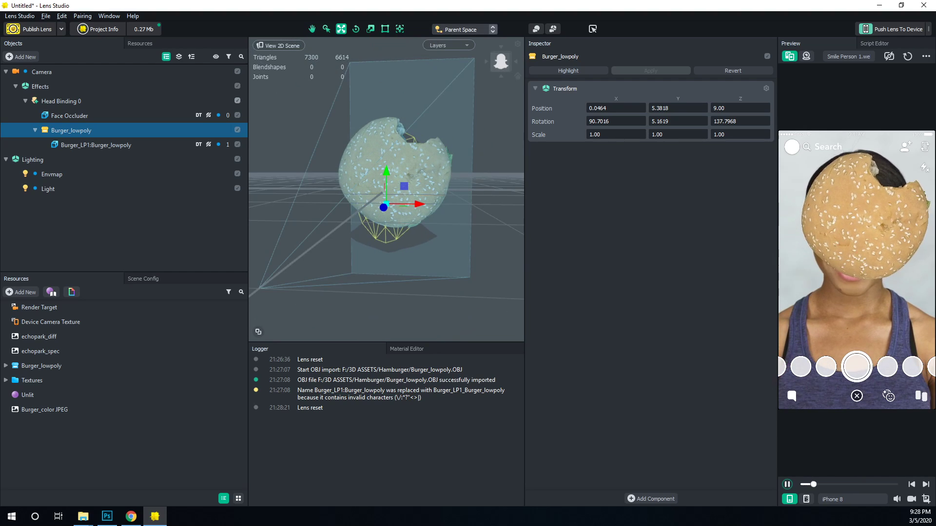
{"action": "key", "text": "r"}
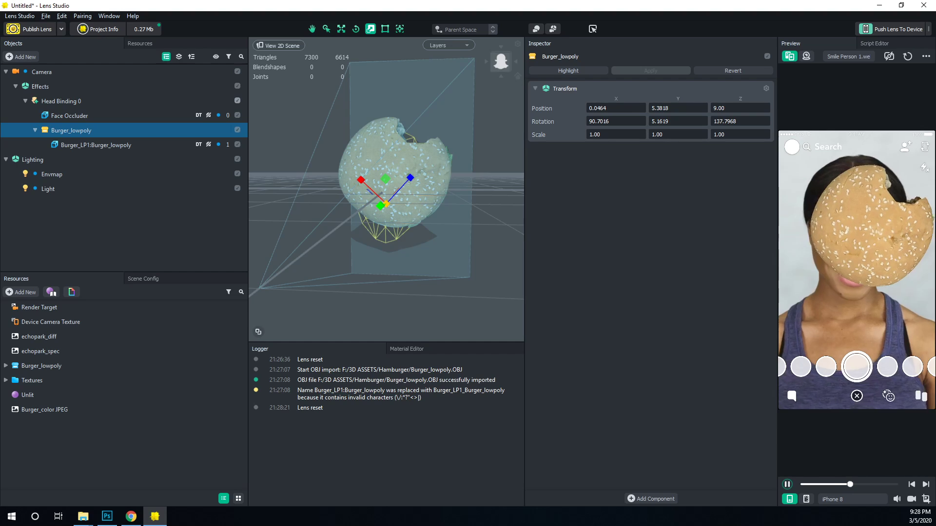
{"action": "left_click_drag", "start_coordinate": [386, 204], "coordinate": [332, 190]}
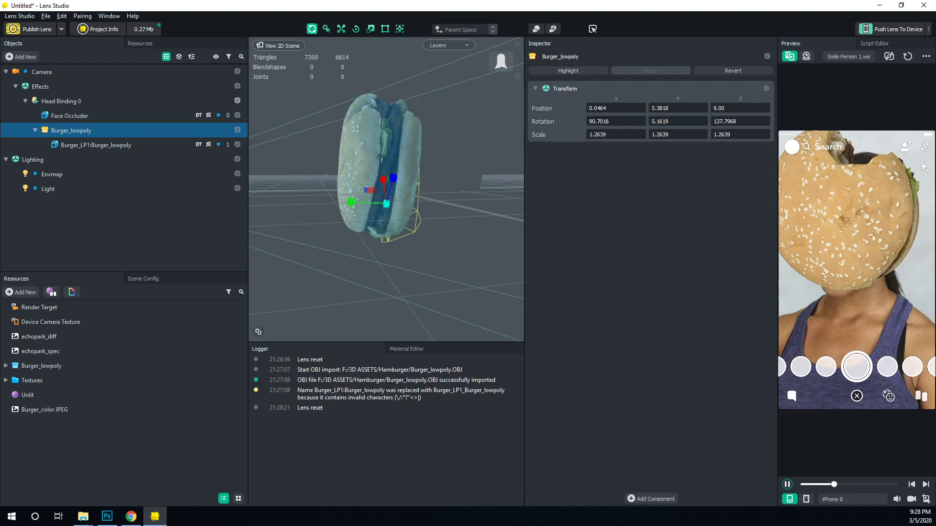
- Reposition the burger to about X -3.96, Z 7.69 and rotate it to about X 88.5, Y 5.0, Z 112.9
{"action": "left_click_drag", "start_coordinate": [439, 244], "coordinate": [420, 230], "text": "alt"}
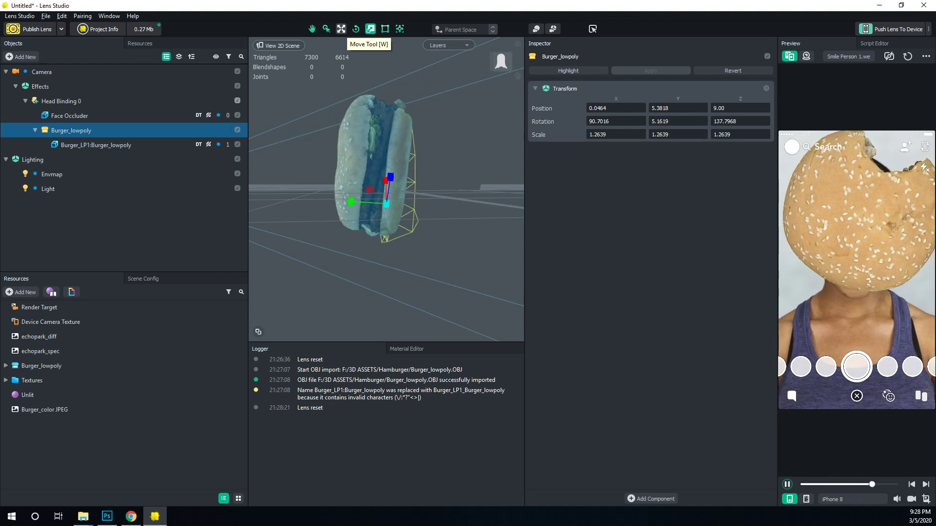
{"action": "left_click", "coordinate": [341, 28]}
{"action": "left_click_drag", "start_coordinate": [355, 203], "coordinate": [368, 204]}
{"action": "left_click_drag", "start_coordinate": [368, 203], "coordinate": [336, 224], "text": "alt"}
{"action": "left_click", "coordinate": [356, 29]}
{"action": "left_click_drag", "start_coordinate": [397, 178], "coordinate": [402, 200]}
{"action": "left_click_drag", "start_coordinate": [342, 225], "coordinate": [394, 201], "text": "alt"}
{"action": "left_click", "coordinate": [342, 29]}
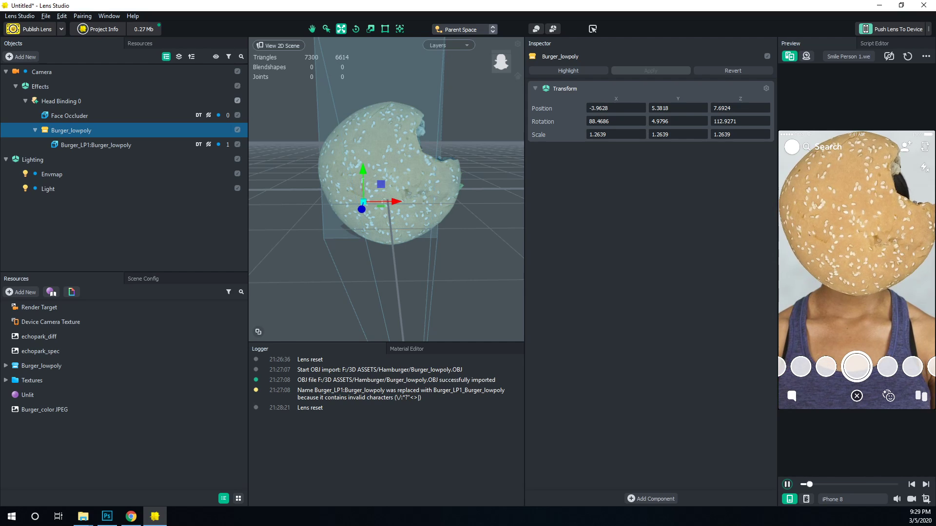
- Enlarge the burger uniformly to a scale of about 1.66 so it covers the whole head
{"action": "left_click", "coordinate": [356, 29]}
{"action": "left_click", "coordinate": [371, 29]}
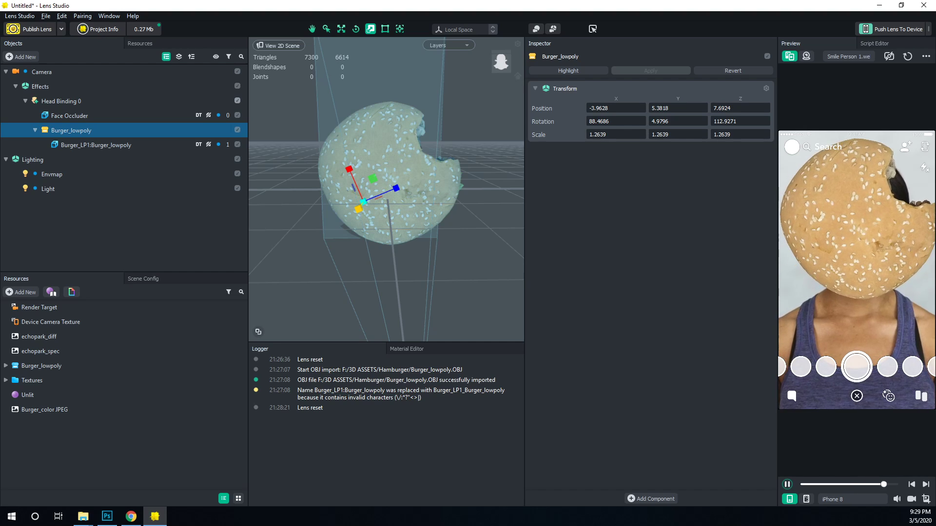
{"action": "left_click_drag", "start_coordinate": [358, 209], "coordinate": [278, 205]}
- Move the enlarged burger backward along the Z axis toward the head, and deselect it
{"action": "left_click", "coordinate": [341, 29]}
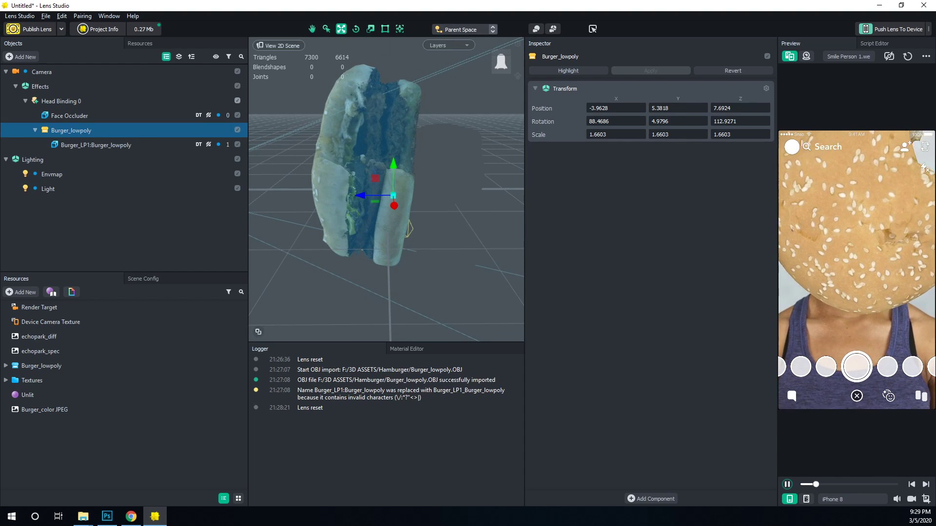
{"action": "left_click_drag", "start_coordinate": [370, 195], "coordinate": [439, 198]}
{"action": "left_click", "coordinate": [122, 210]}
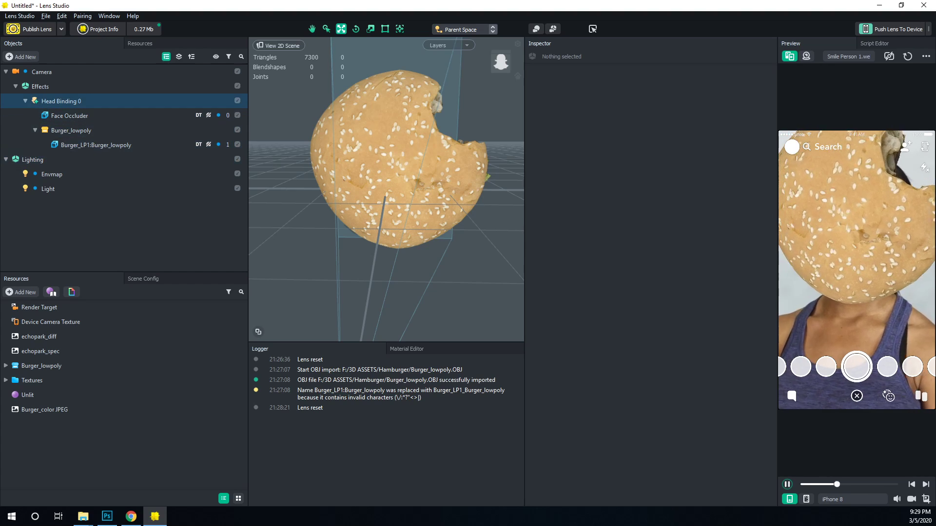
- Add a Face Inset effect to the scene for the mouth region
{"action": "left_click", "coordinate": [61, 101]}
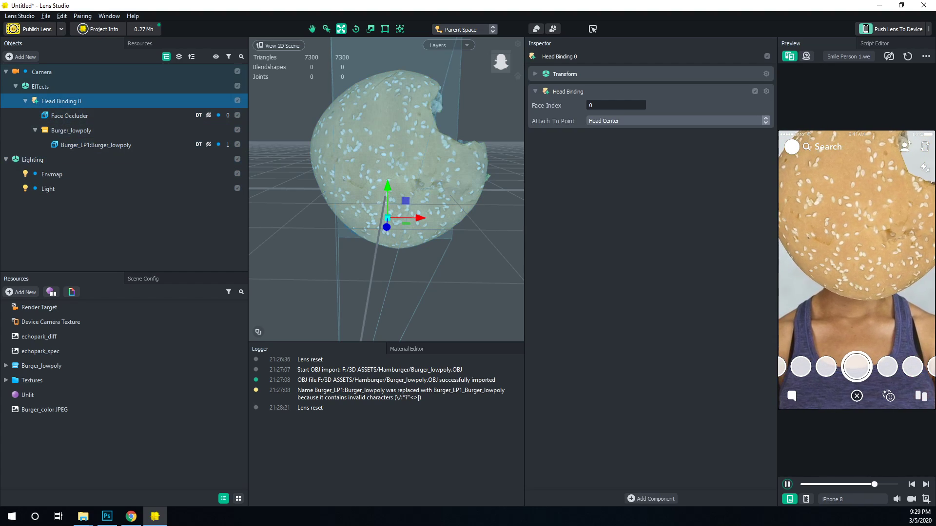
{"action": "left_click", "coordinate": [20, 57]}
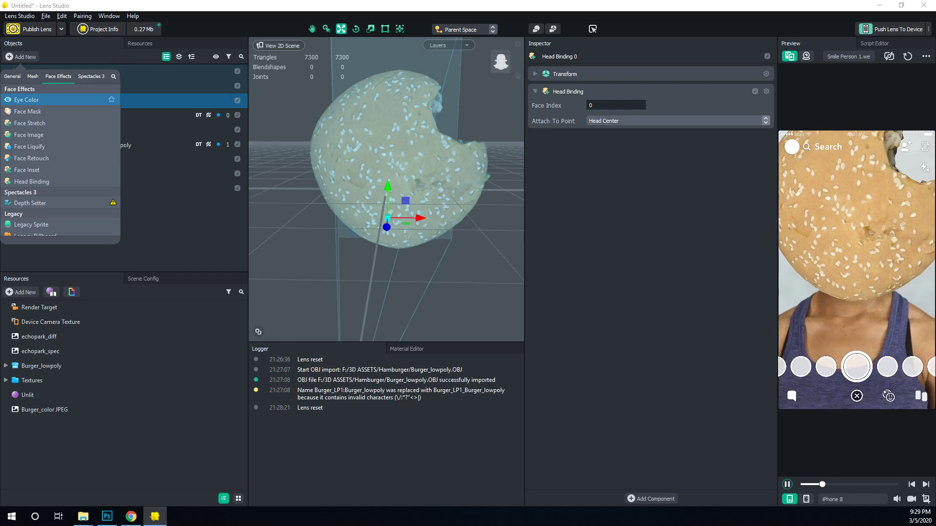
{"action": "left_click", "coordinate": [29, 169]}
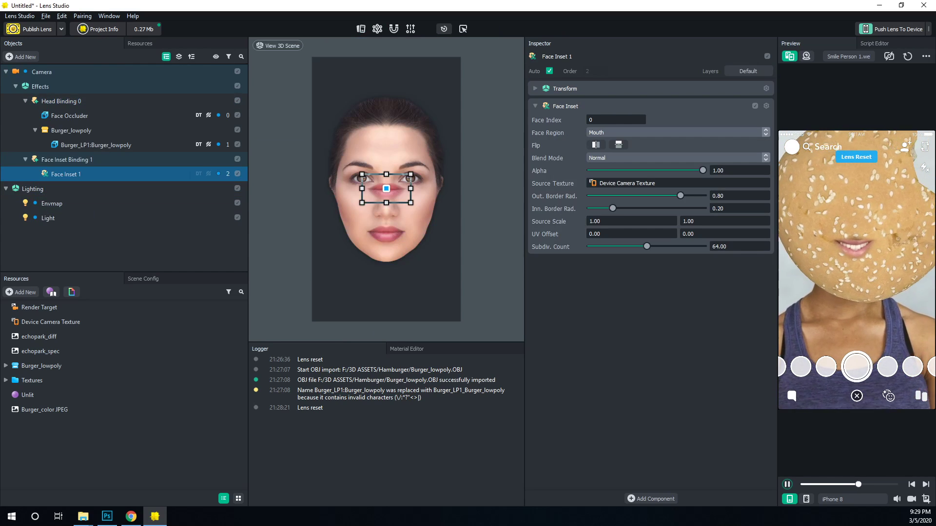
- Enlarge and lower the mouth inset on the bun, with outer border radius 0.35 and inner border radius 0.08
{"action": "left_click_drag", "start_coordinate": [411, 203], "coordinate": [391, 214]}
{"action": "left_click_drag", "start_coordinate": [680, 196], "coordinate": [599, 208]}
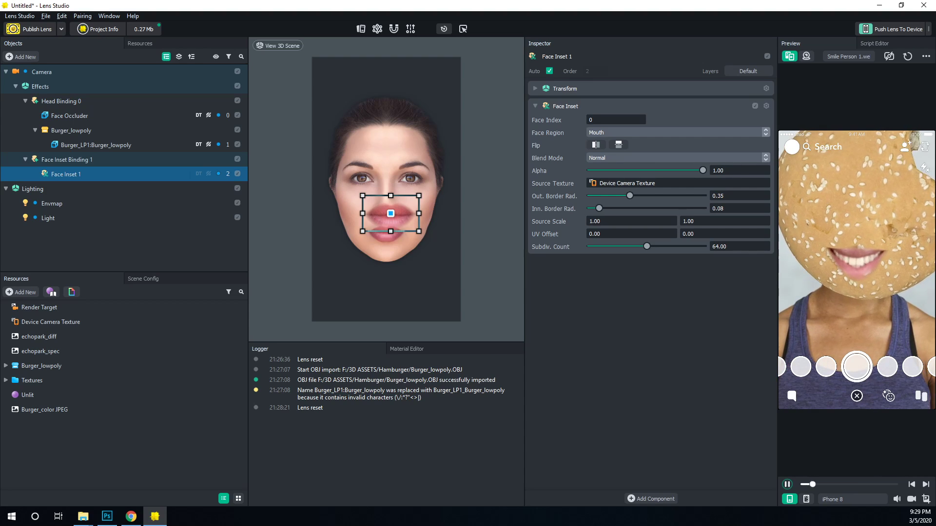
{"action": "left_click_drag", "start_coordinate": [391, 213], "coordinate": [388, 215]}
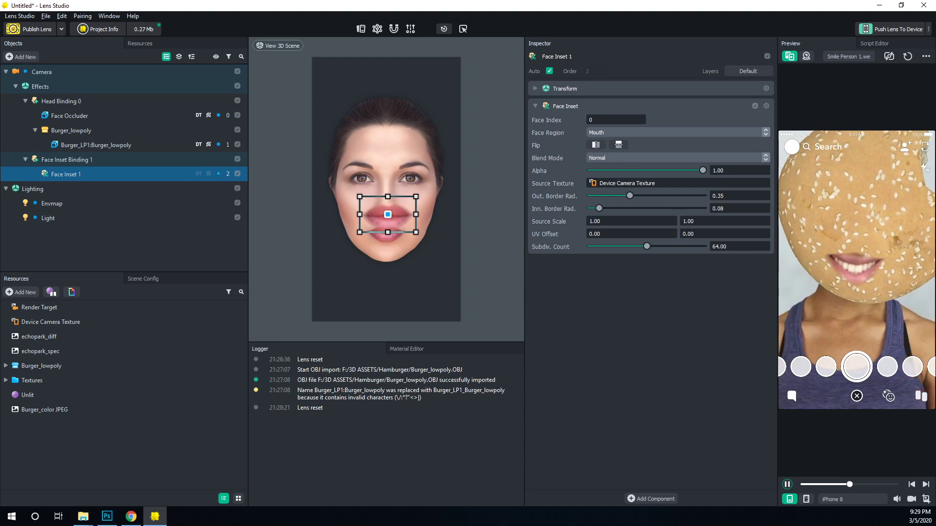
- Duplicate the mouth inset and place the copy over the reference face's left-hand eye, about X -2.88, Y 4.56
{"action": "right_click", "coordinate": [67, 174]}
{"action": "left_click", "coordinate": [90, 215]}
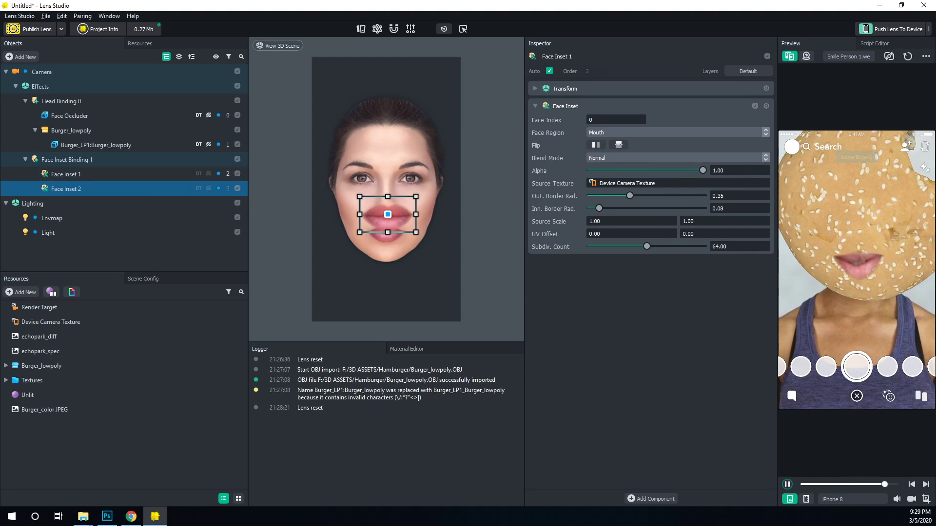
{"action": "left_click_drag", "start_coordinate": [387, 215], "coordinate": [364, 177]}
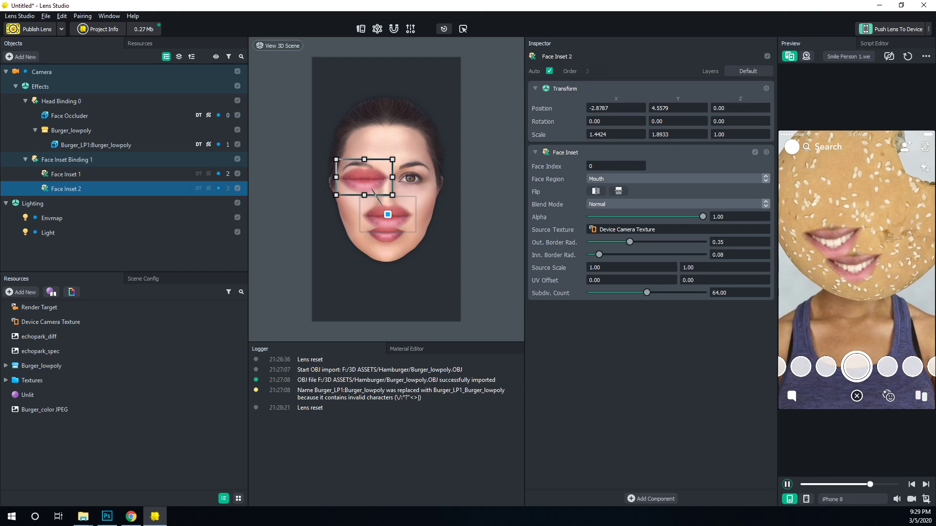
- Set the copied inset's face region to Left Eye, scale it to about 2.87 by 4.43 and place it around X -3.75, Y 7.38
{"action": "left_click", "coordinate": [633, 178]}
{"action": "left_click", "coordinate": [633, 157]}
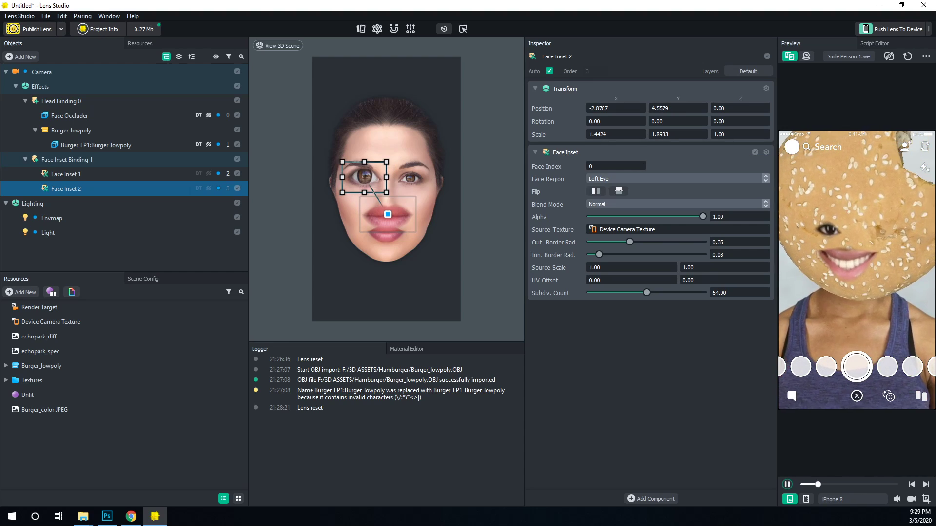
{"action": "left_click_drag", "start_coordinate": [386, 162], "coordinate": [429, 121]}
{"action": "left_click_drag", "start_coordinate": [386, 157], "coordinate": [358, 154]}
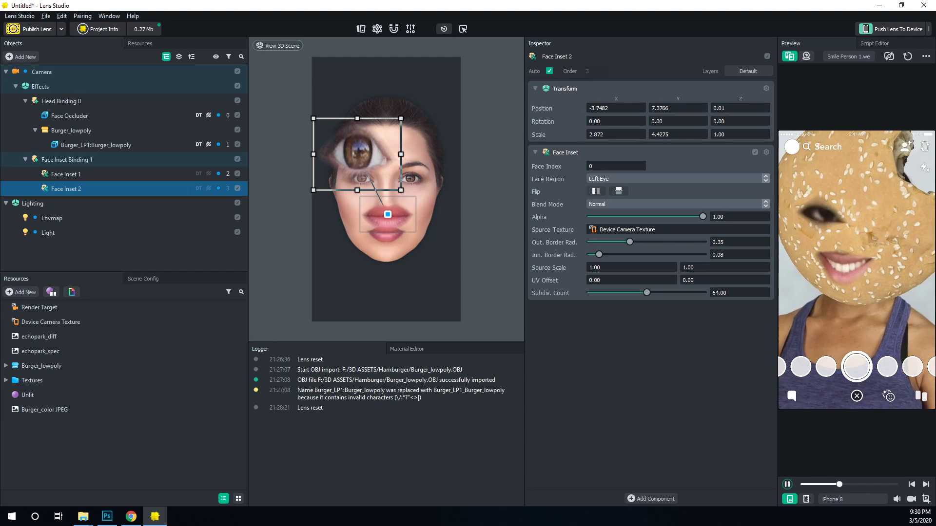
- Duplicate the Left Eye inset, place the copy at about X 4.95, Y 7.32 and set its face region to Right Eye
{"action": "right_click", "coordinate": [81, 192]}
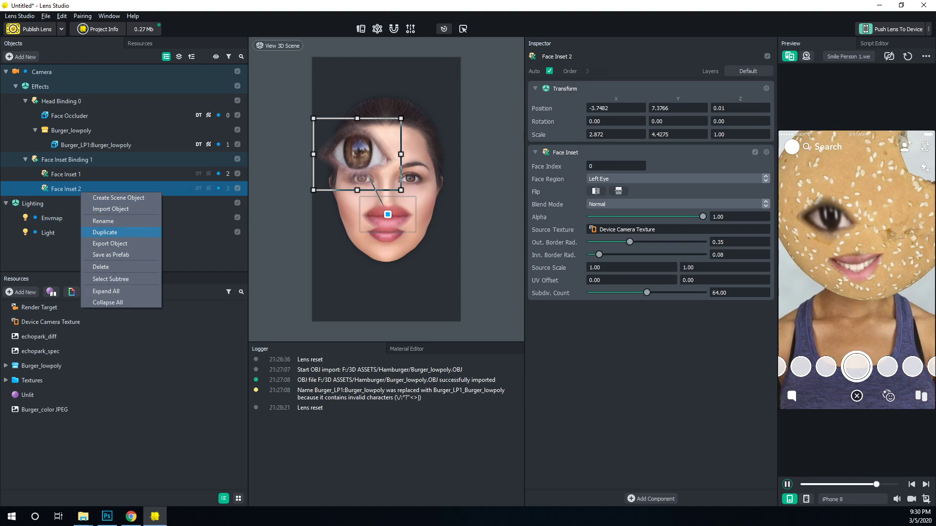
{"action": "left_click", "coordinate": [105, 232]}
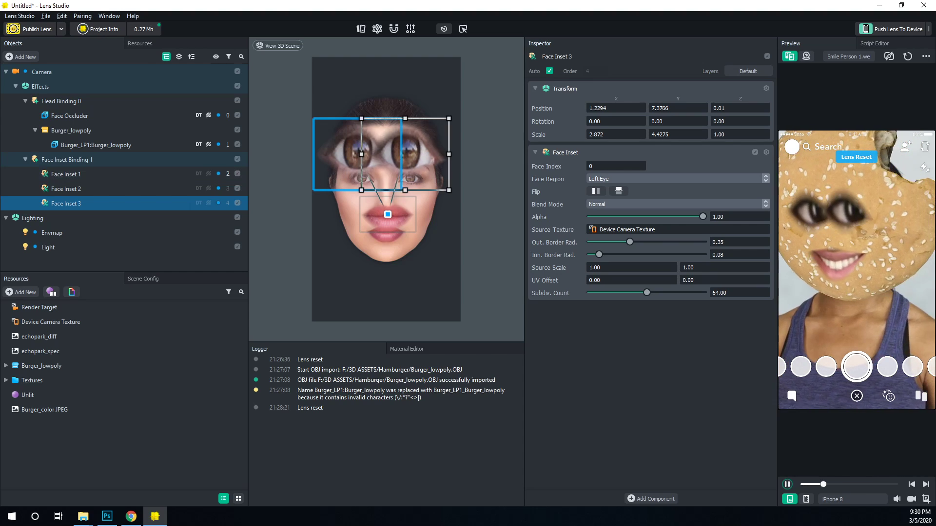
{"action": "left_click_drag", "start_coordinate": [405, 154], "coordinate": [428, 155]}
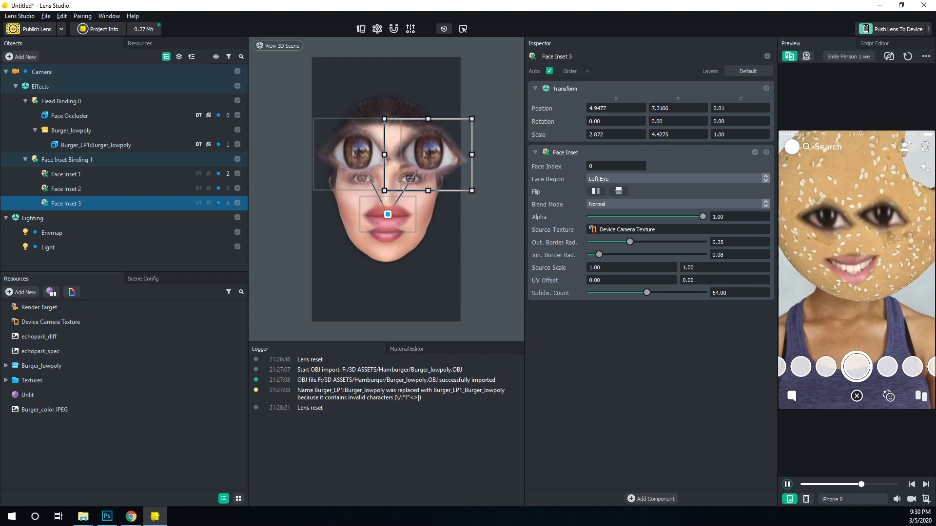
{"action": "left_click", "coordinate": [673, 179]}
{"action": "left_click", "coordinate": [634, 189]}
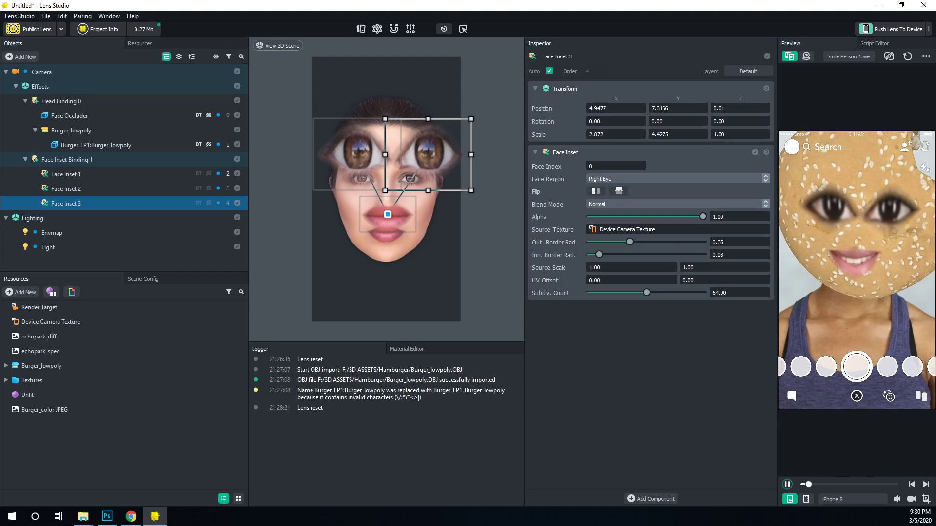
- Enlarge the mouth inset slightly and recentre it beneath the two eyes
{"action": "left_click", "coordinate": [388, 214]}
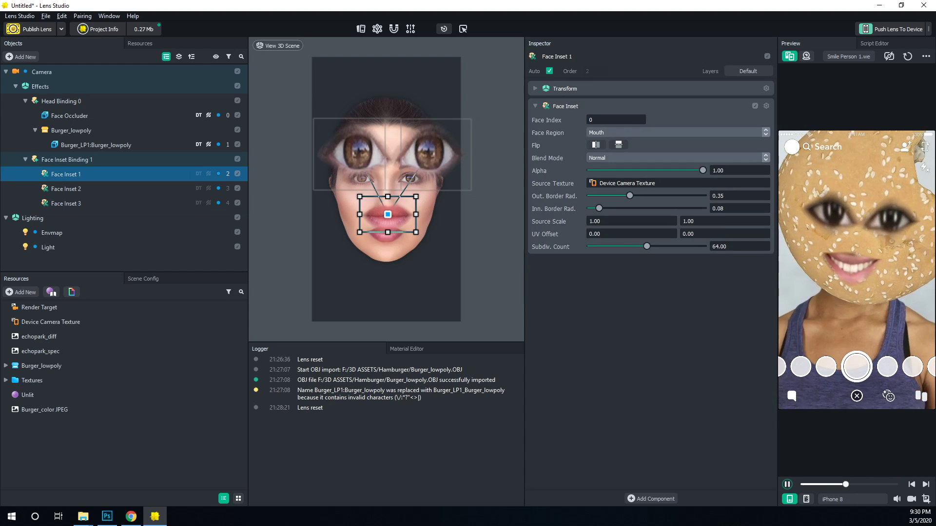
{"action": "left_click_drag", "start_coordinate": [414, 233], "coordinate": [428, 244]}
{"action": "left_click_drag", "start_coordinate": [400, 210], "coordinate": [395, 206]}
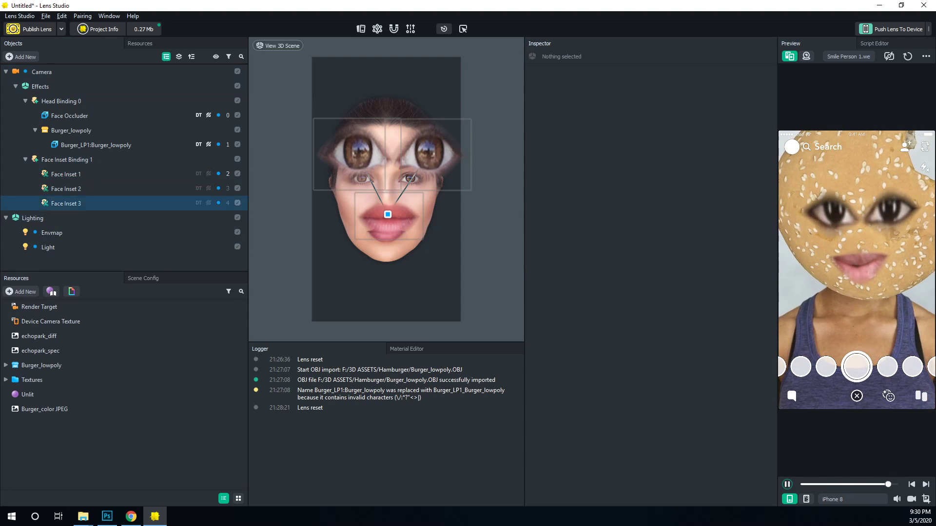
- Add a Screen Image and move it to the lower part of the frame, with bounds about -1.77 bottom and 0.23 top
{"action": "left_click", "coordinate": [22, 56]}
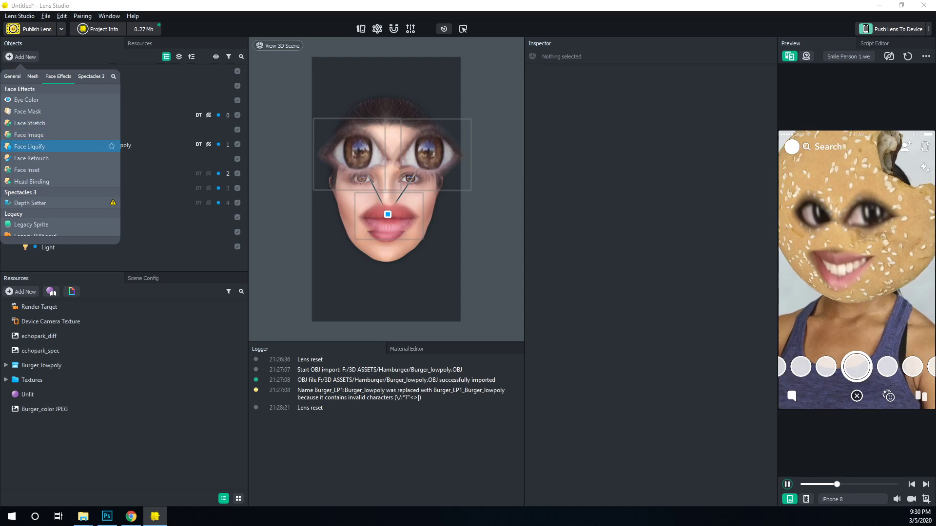
{"action": "left_click", "coordinate": [13, 76]}
{"action": "scroll", "coordinate": [59, 146], "scroll_direction": "up", "scroll_amount": 3}
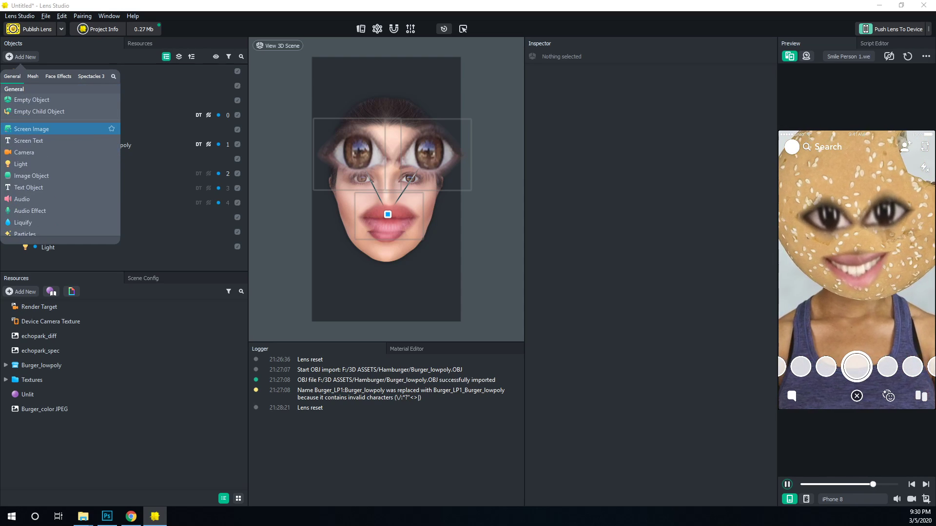
{"action": "left_click", "coordinate": [31, 128]}
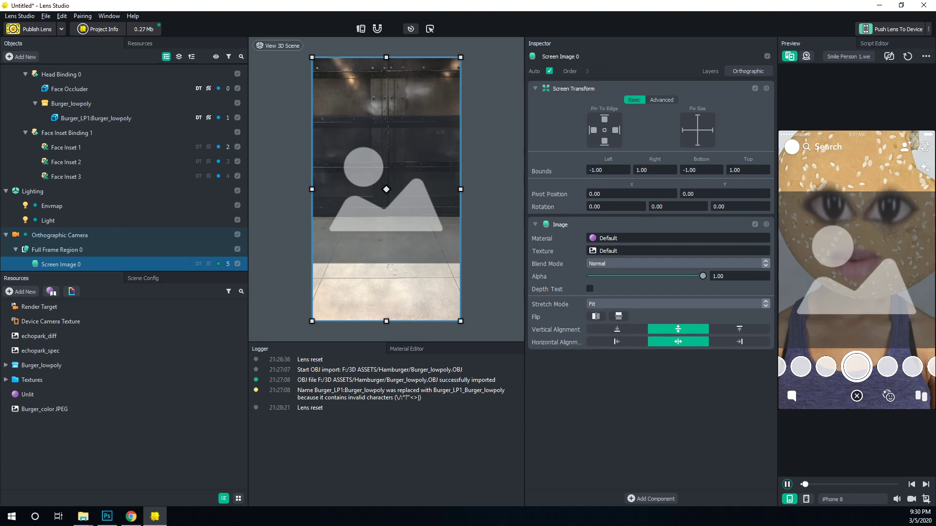
{"action": "left_click_drag", "start_coordinate": [386, 189], "coordinate": [389, 292]}
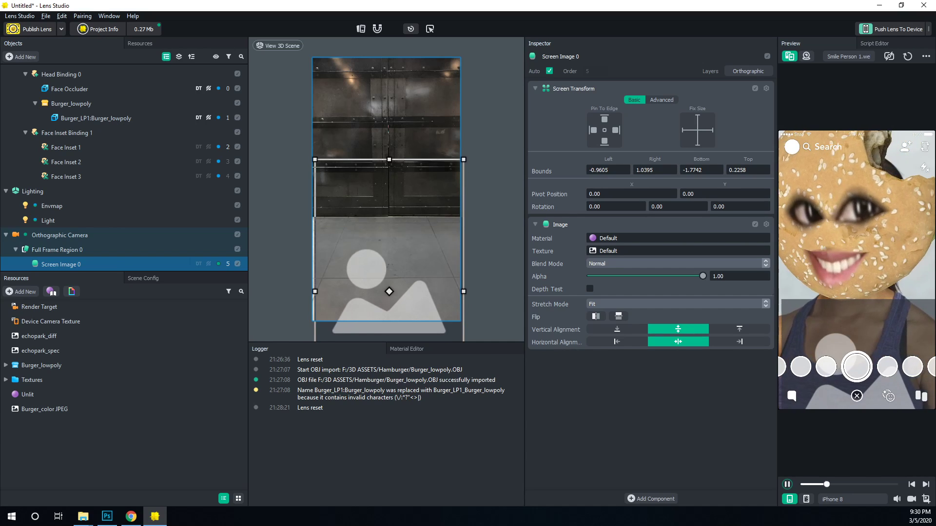